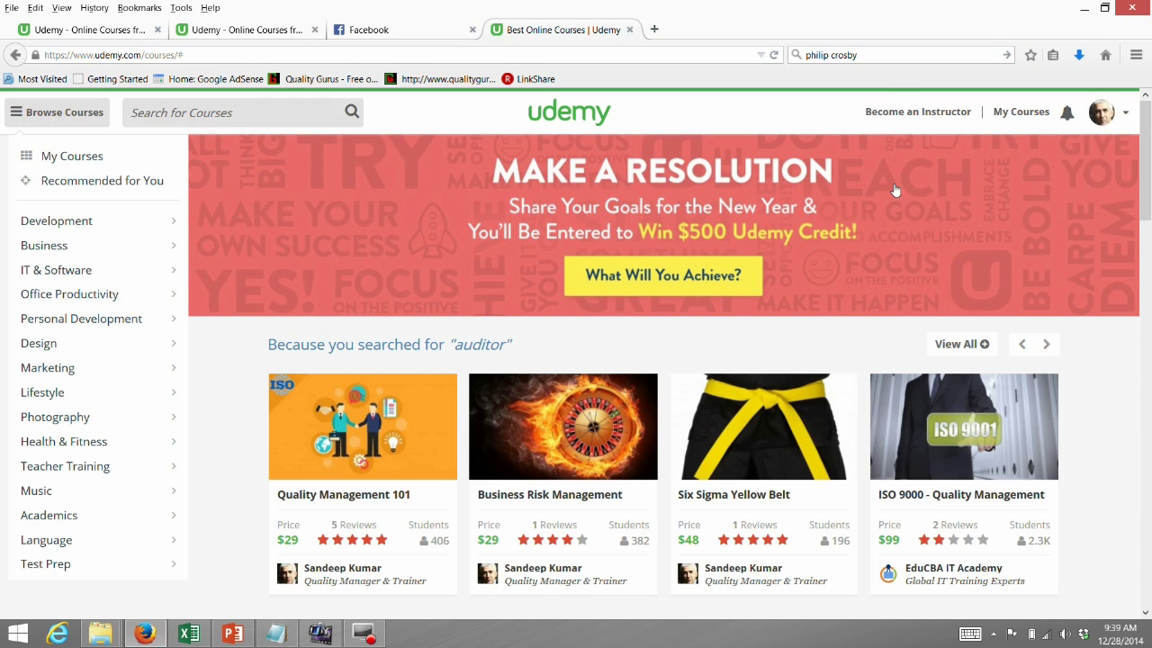
# From the avatar's account menu, open the profile edit page with the name, headline and biography fields.
pyautogui.click(1102, 112)
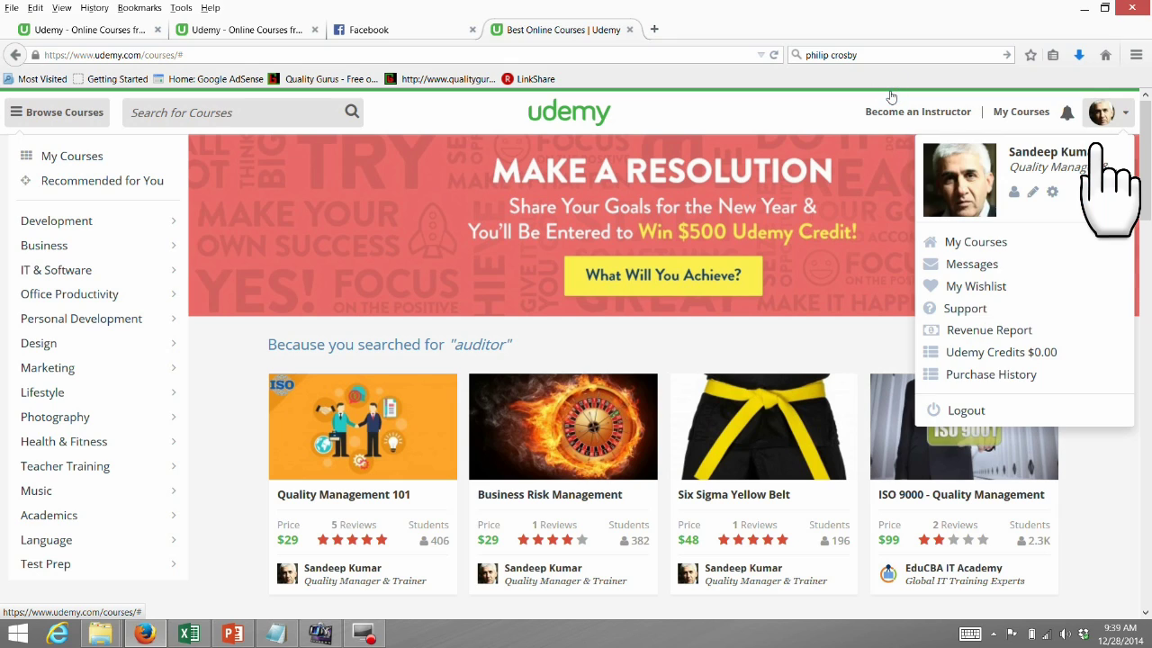
pyautogui.click(1032, 191)
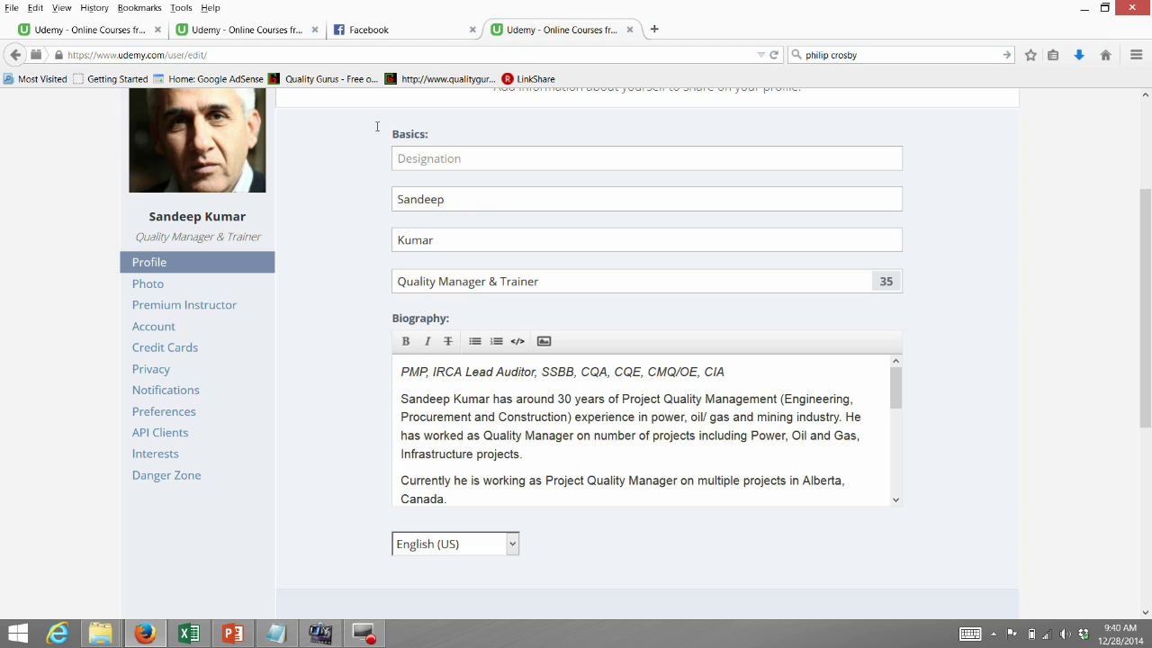
pyautogui.write('De')
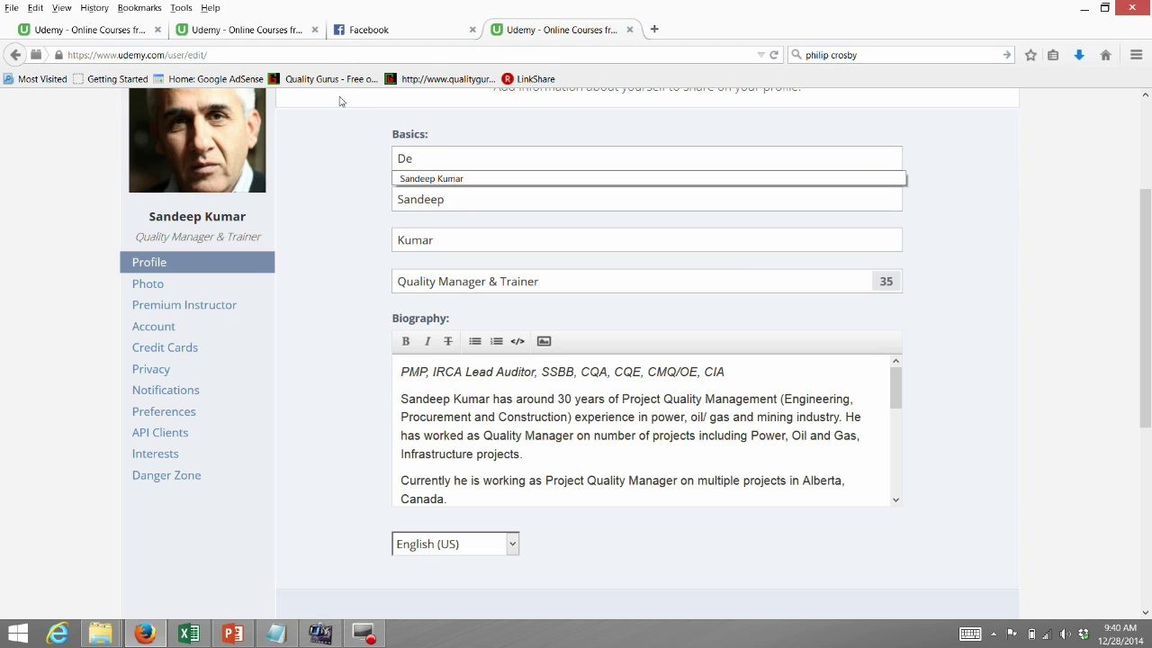
pyautogui.write('sig')
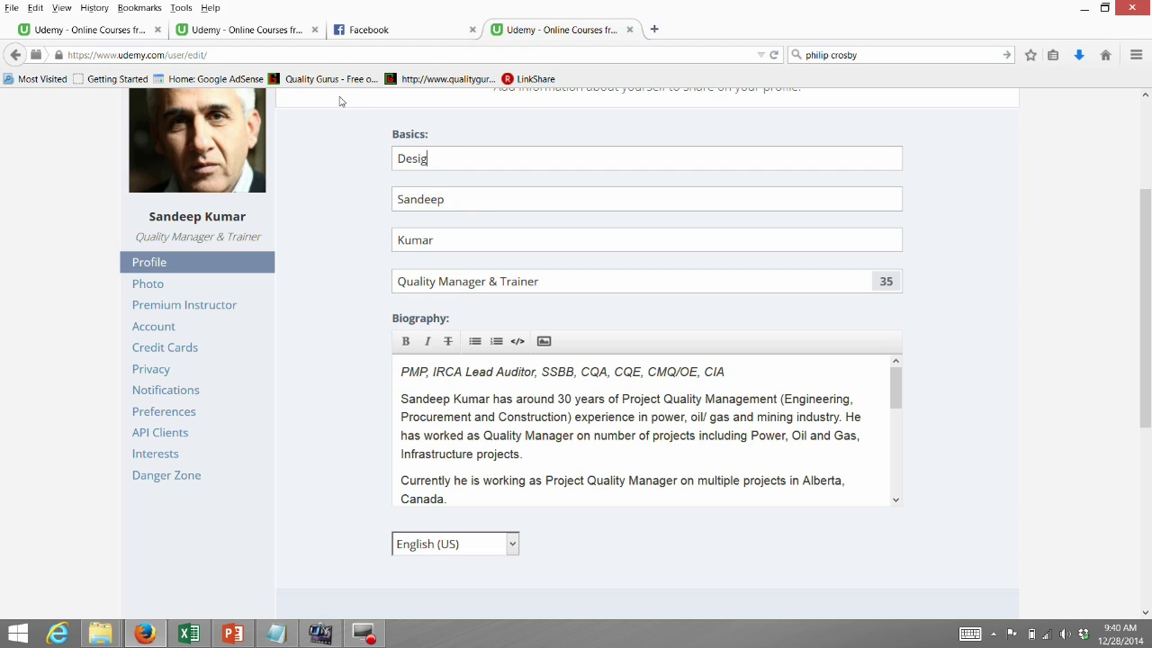
pyautogui.write('nation')
pyautogui.press('BackSpace')
pyautogui.press('BackSpace')
pyautogui.press('BackSpace')
pyautogui.press('BackSpace')
pyautogui.press('BackSpace')
pyautogui.press('BackSpace')
pyautogui.press('BackSpace')
pyautogui.press('BackSpace')
pyautogui.press('BackSpace')
pyautogui.press('BackSpace')
pyautogui.press('BackSpace')
pyautogui.write('Dr')
pyautogui.press('BackSpace')
pyautogui.press('BackSpace')
pyautogui.press('BackSpace')
pyautogui.write('Mr.')
pyautogui.press('BackSpace')
pyautogui.press('BackSpace')
pyautogui.press('BackSpace')
pyautogui.click(376, 160)
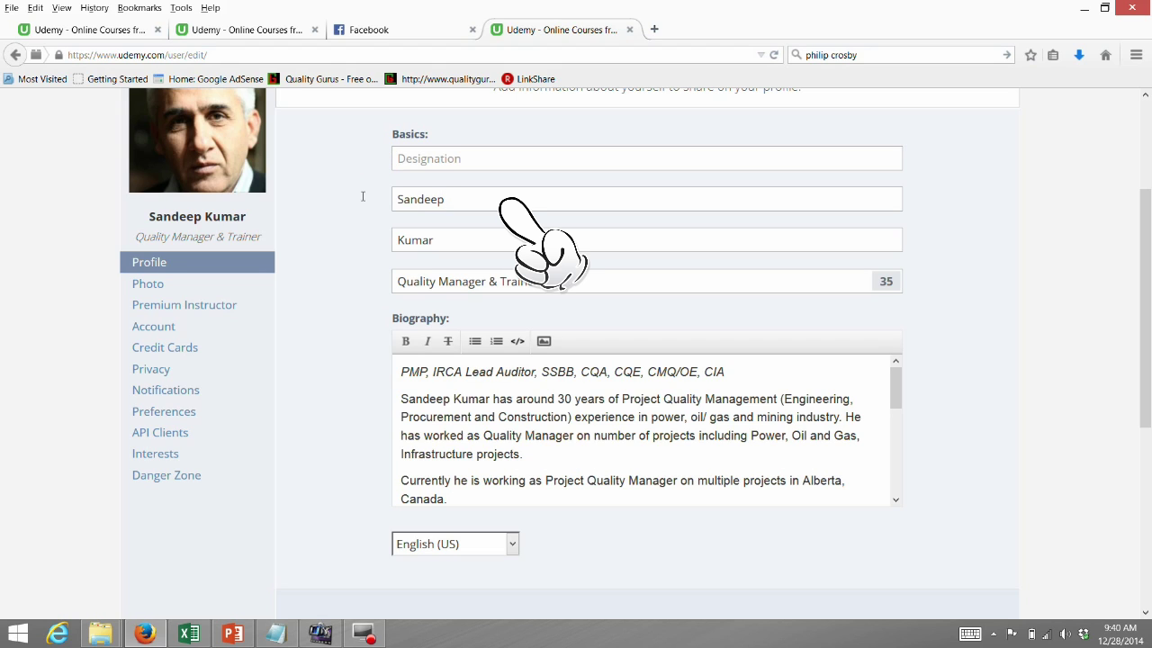
pyautogui.click(361, 195)
pyautogui.press('Tab')
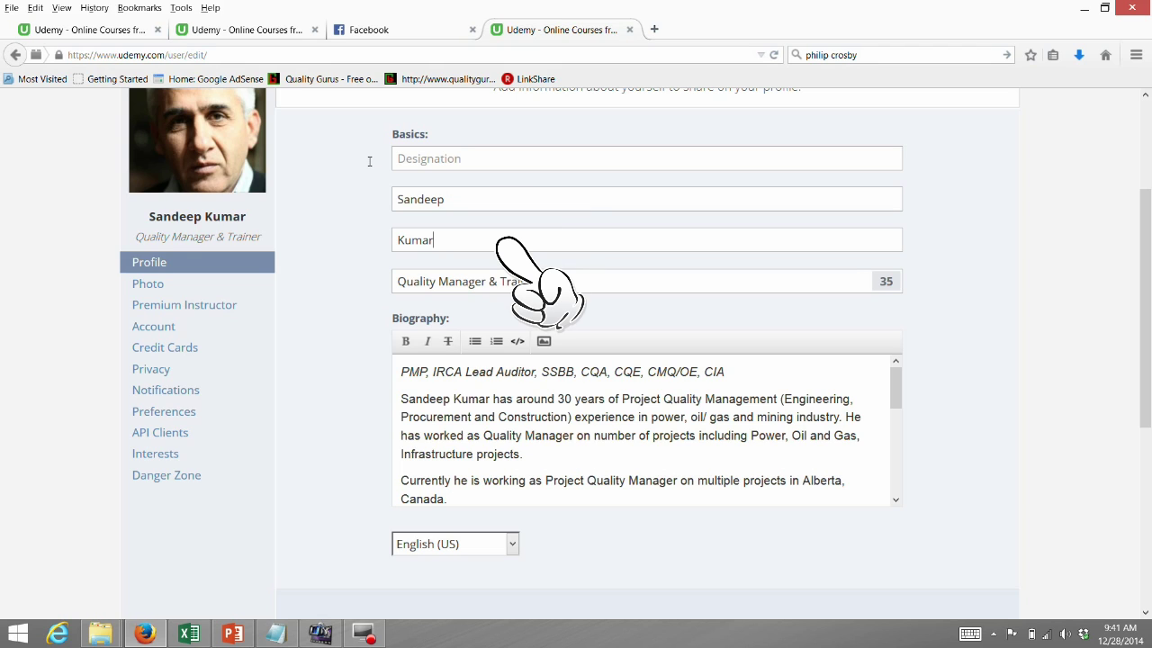
pyautogui.click(369, 161)
pyautogui.hotkey('shift', 'Tab')
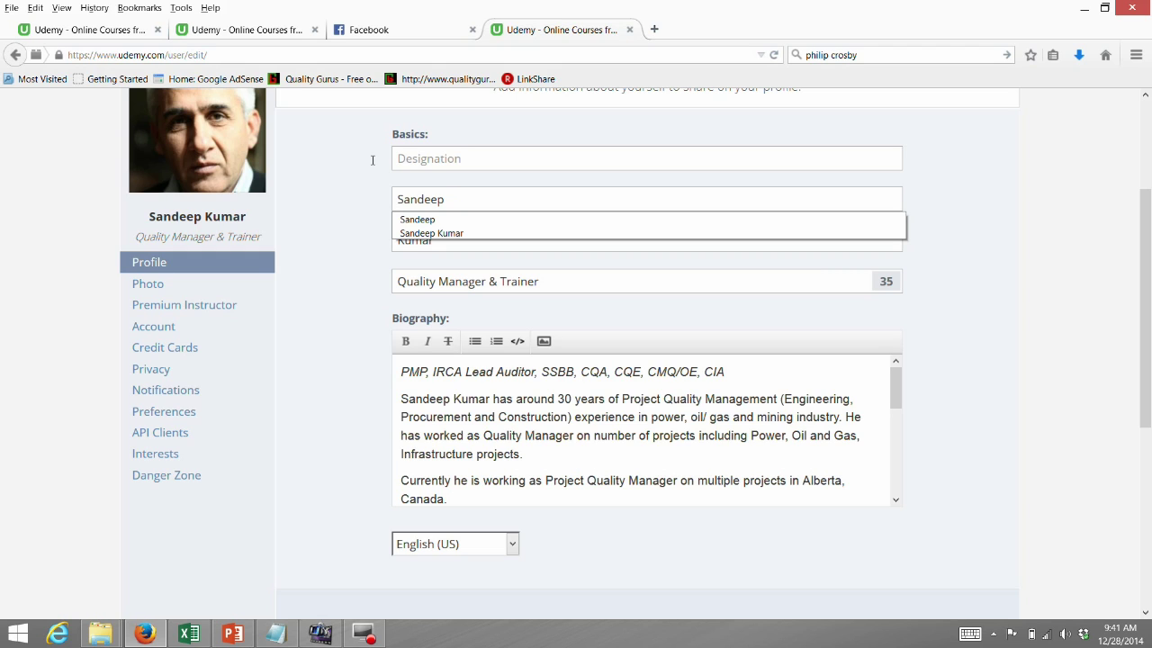
pyautogui.press('BackSpace')
pyautogui.press('Escape')
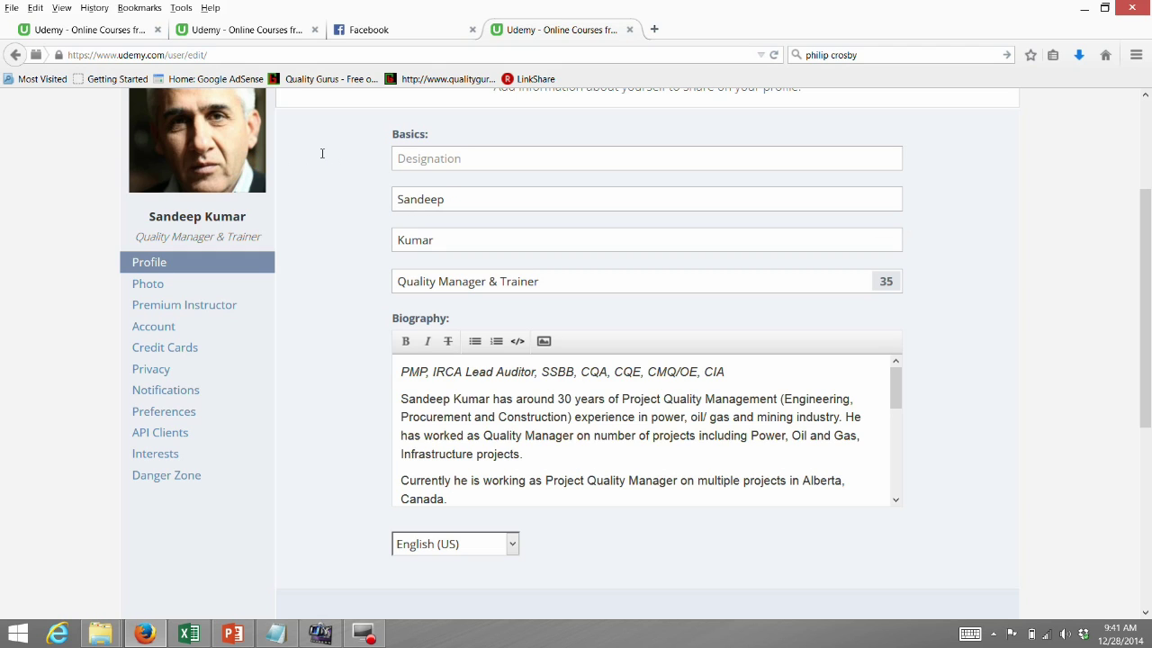
pyautogui.click(317, 160)
pyautogui.press('Tab')
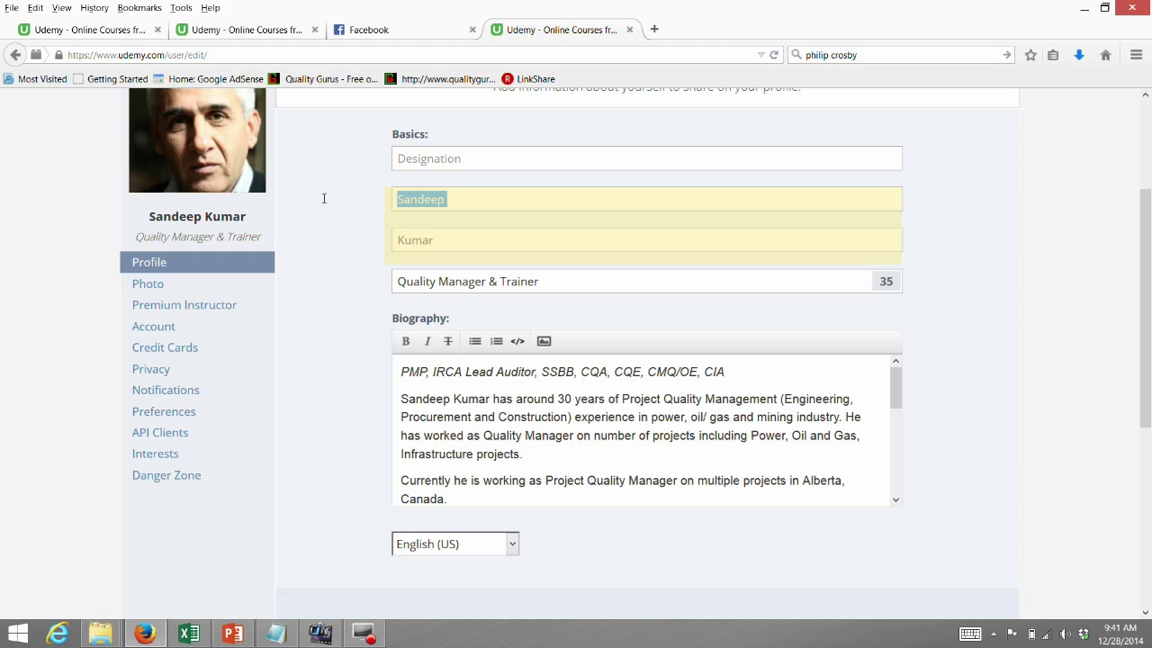
pyautogui.click(316, 193)
pyautogui.press('Tab')
pyautogui.click(278, 216)
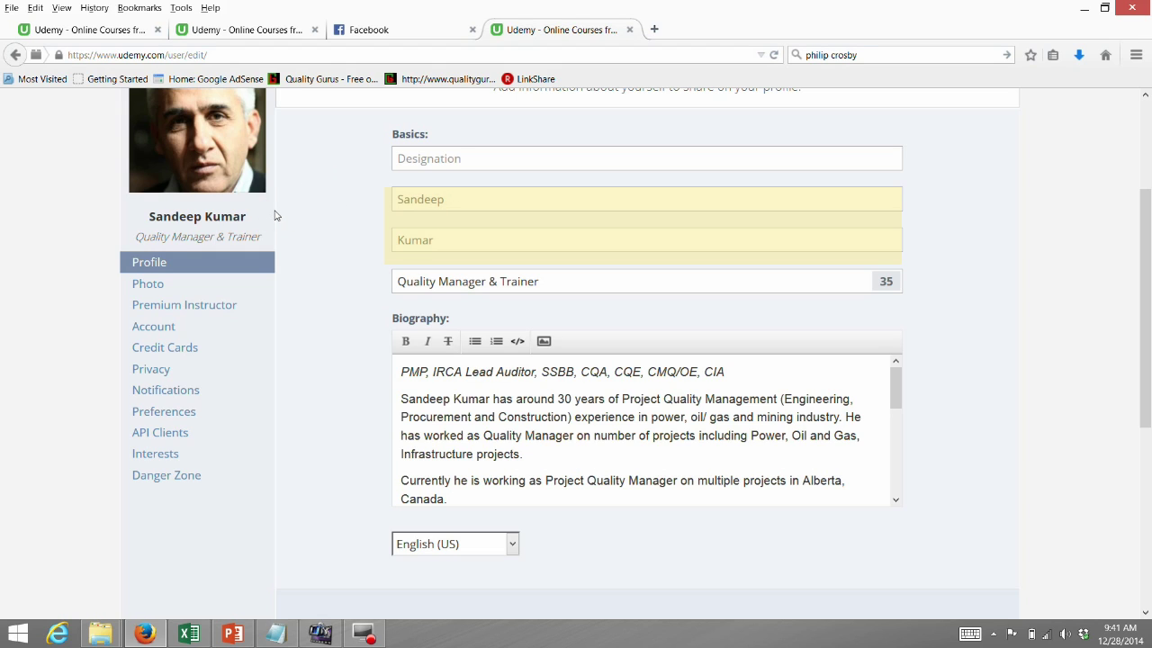
pyautogui.click(327, 226)
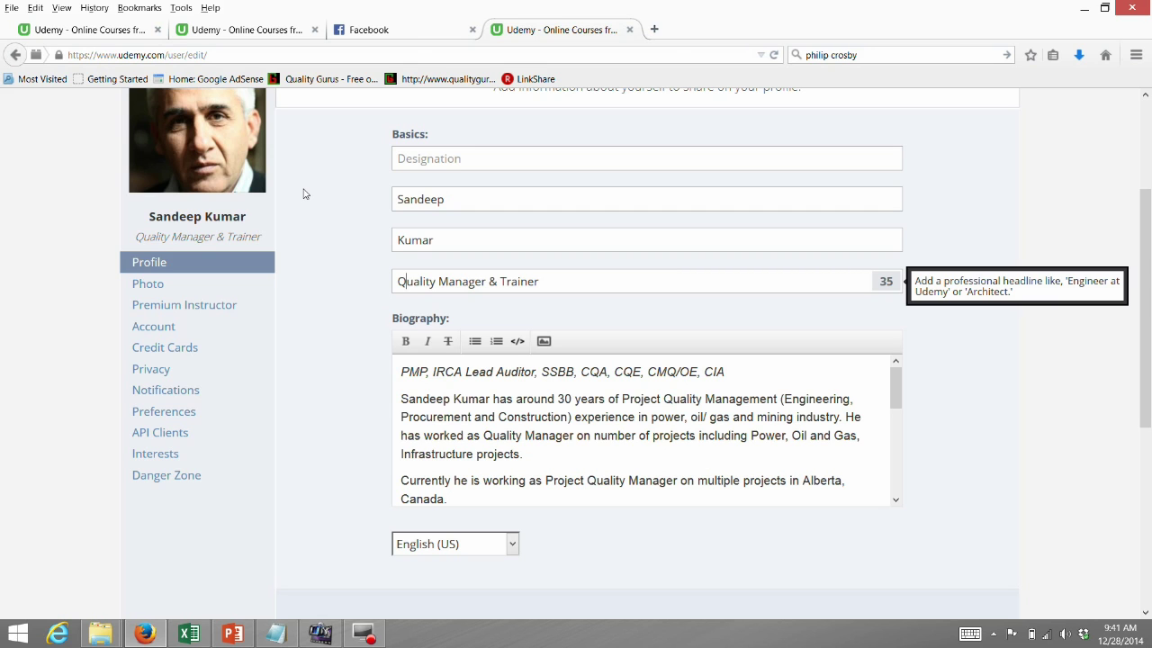
# Open the High Quality Udemy Video Training course from My Courses and check its 25-of-26 progress.
pyautogui.click(56, 27)
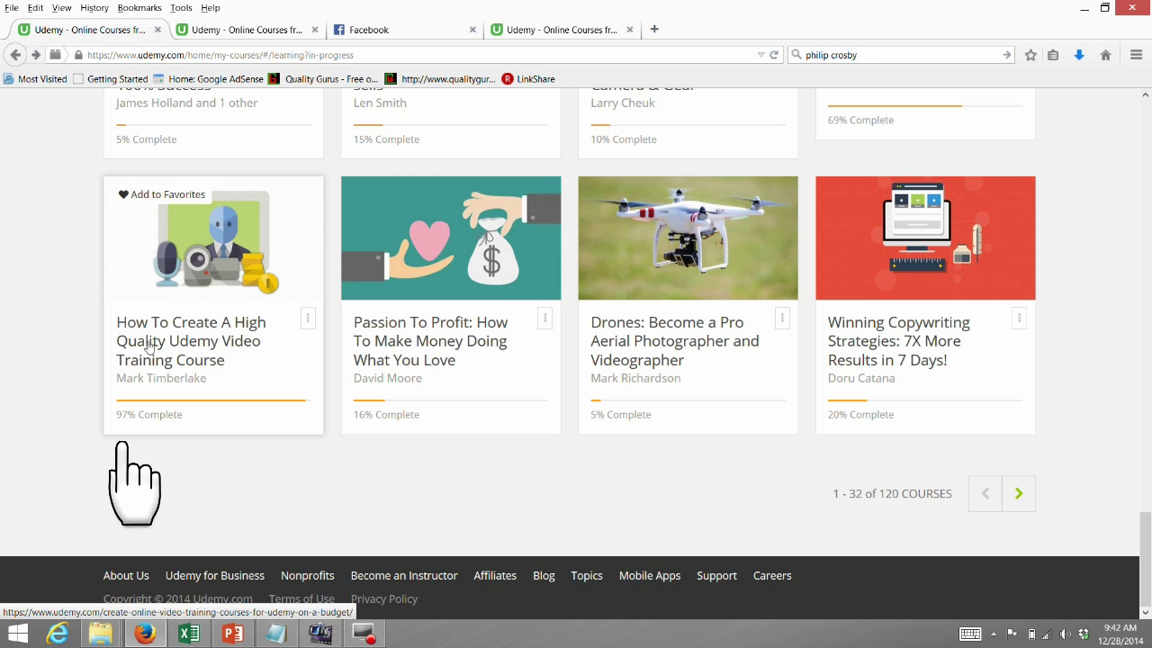
pyautogui.click(158, 245)
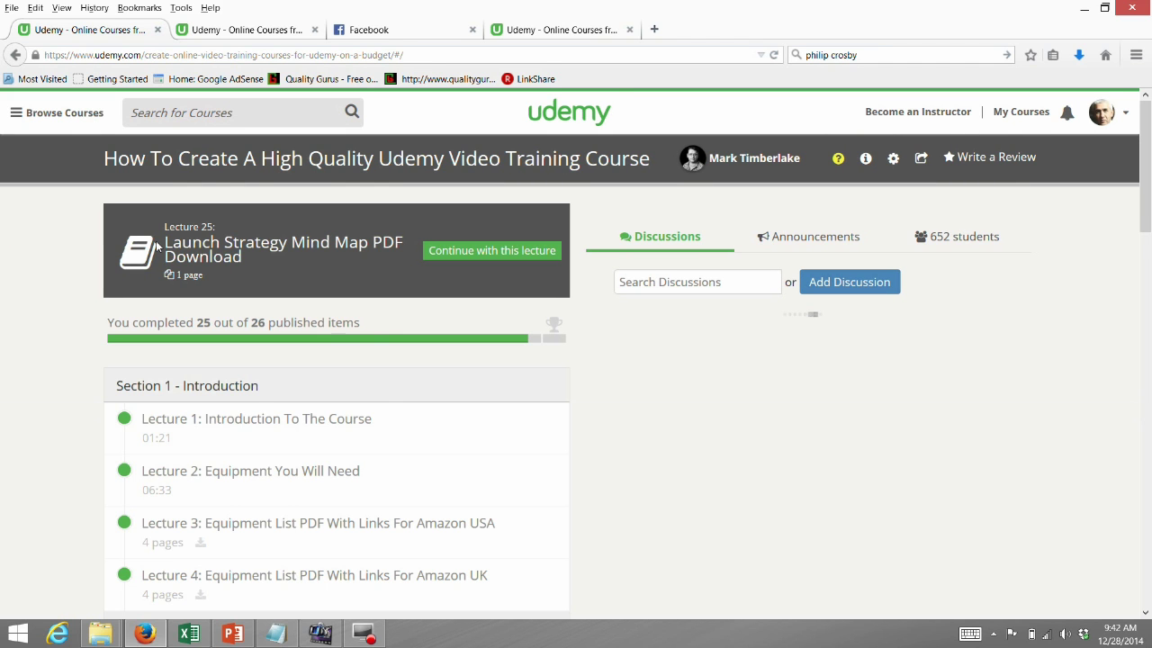
pyautogui.scroll(-3, 157, 245)
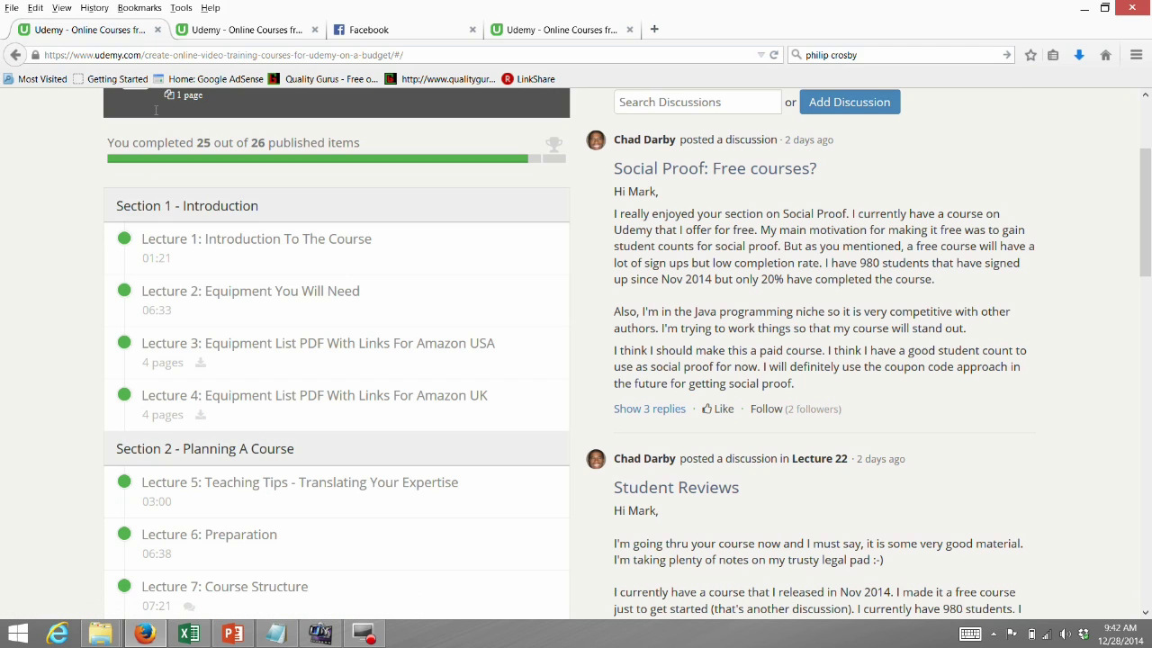
pyautogui.moveTo(156, 111); pyautogui.dragTo(287, 108)
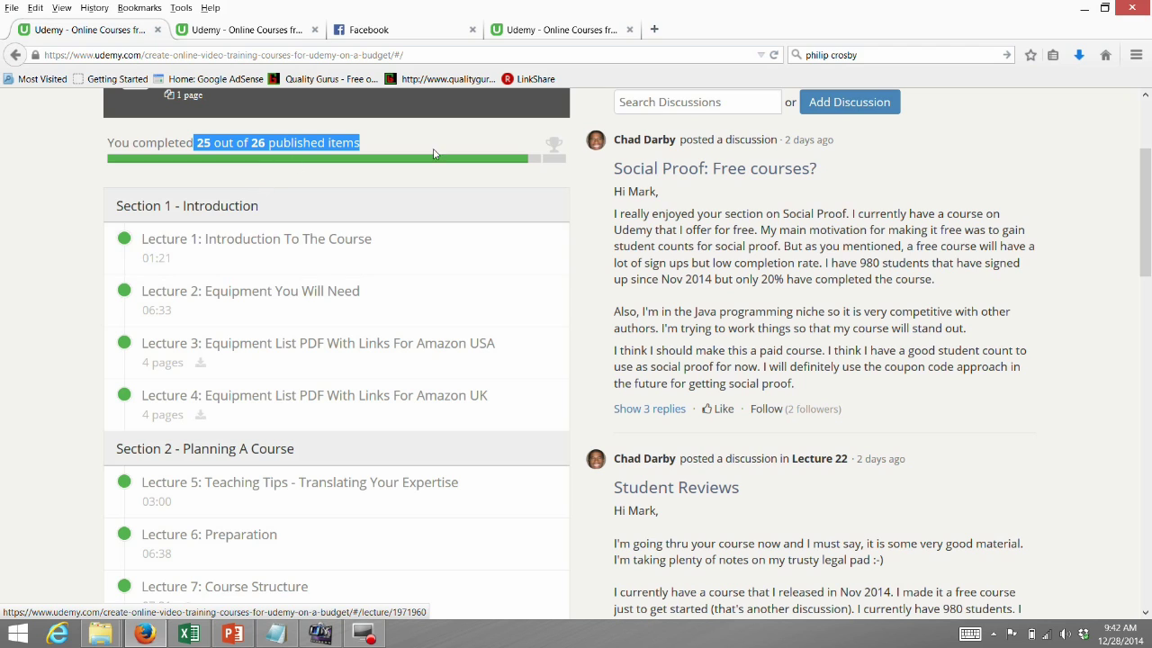
pyautogui.moveTo(449, 133)
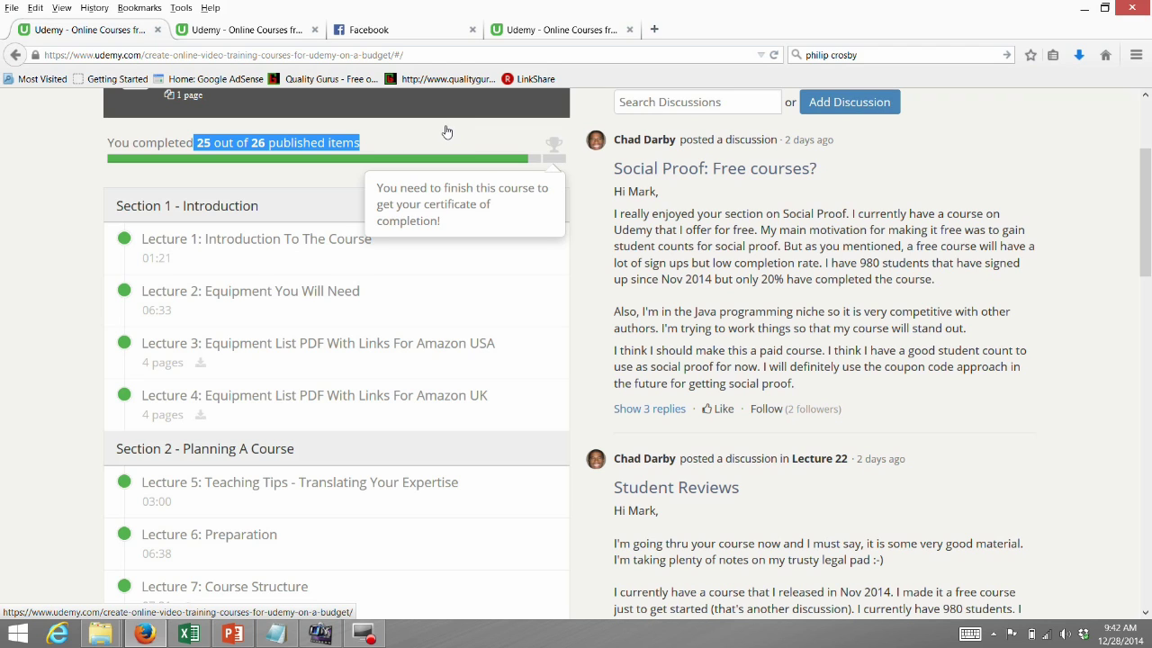
pyautogui.click(446, 130)
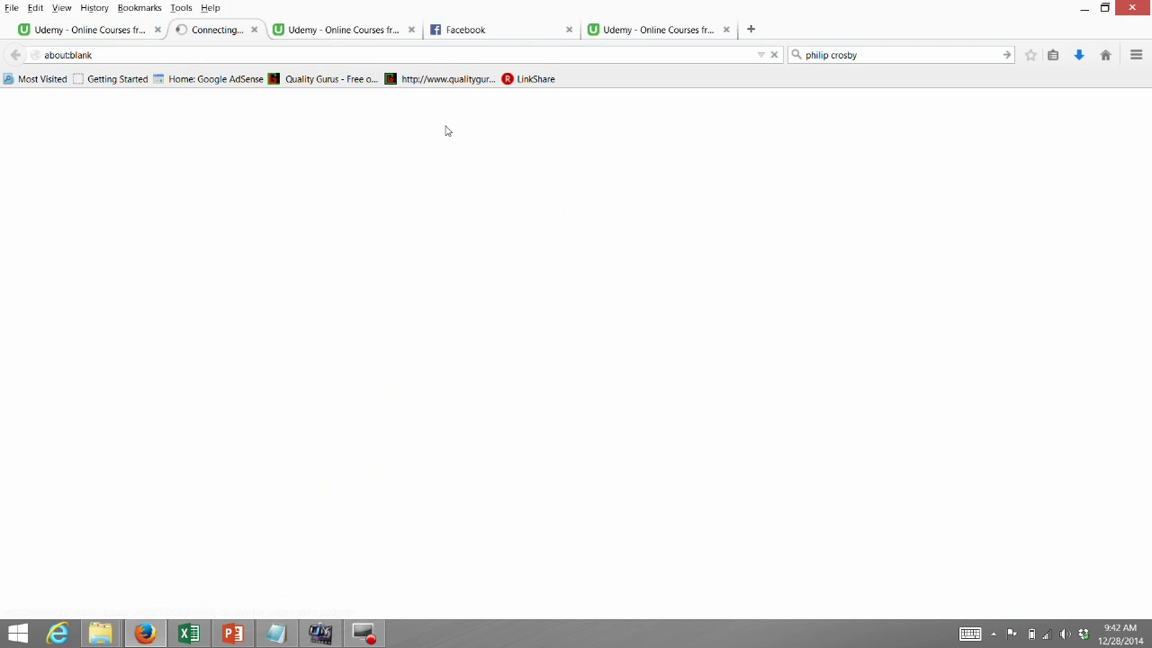
pyautogui.hotkey('ctrl', 'w')
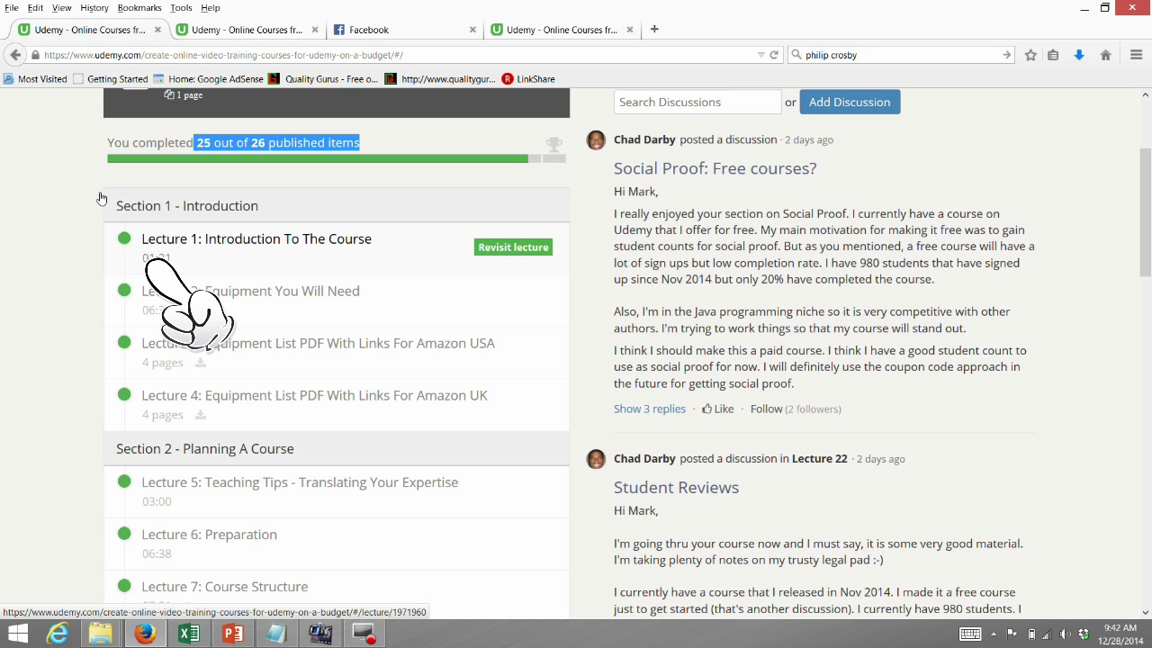
pyautogui.scroll(-2, 101, 197)
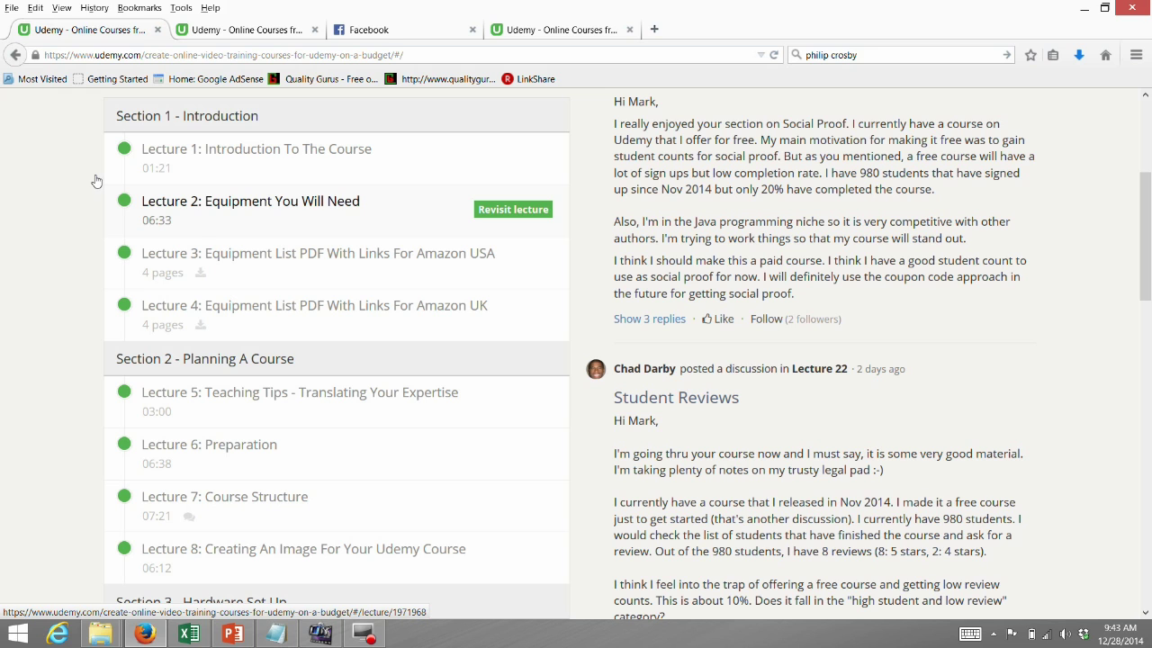
pyautogui.scroll(-3, 97, 182)
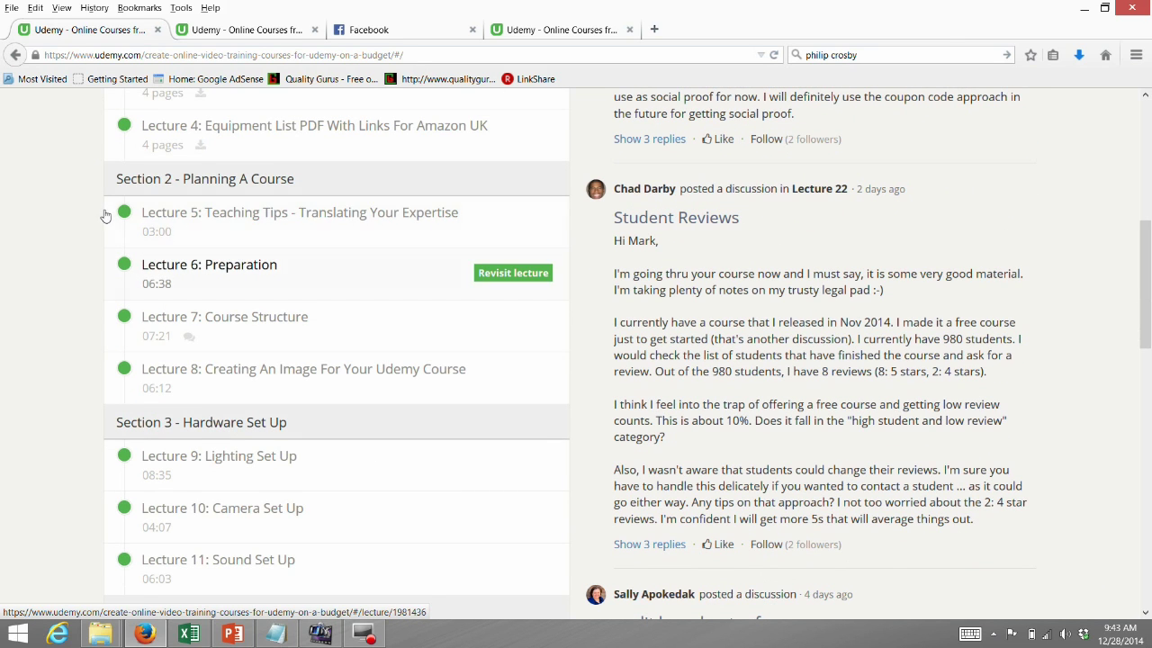
# From the course curriculum, open Lecture 25's Launch Strategy Mind Map PDF and view Step 5.
pyautogui.click(182, 217)
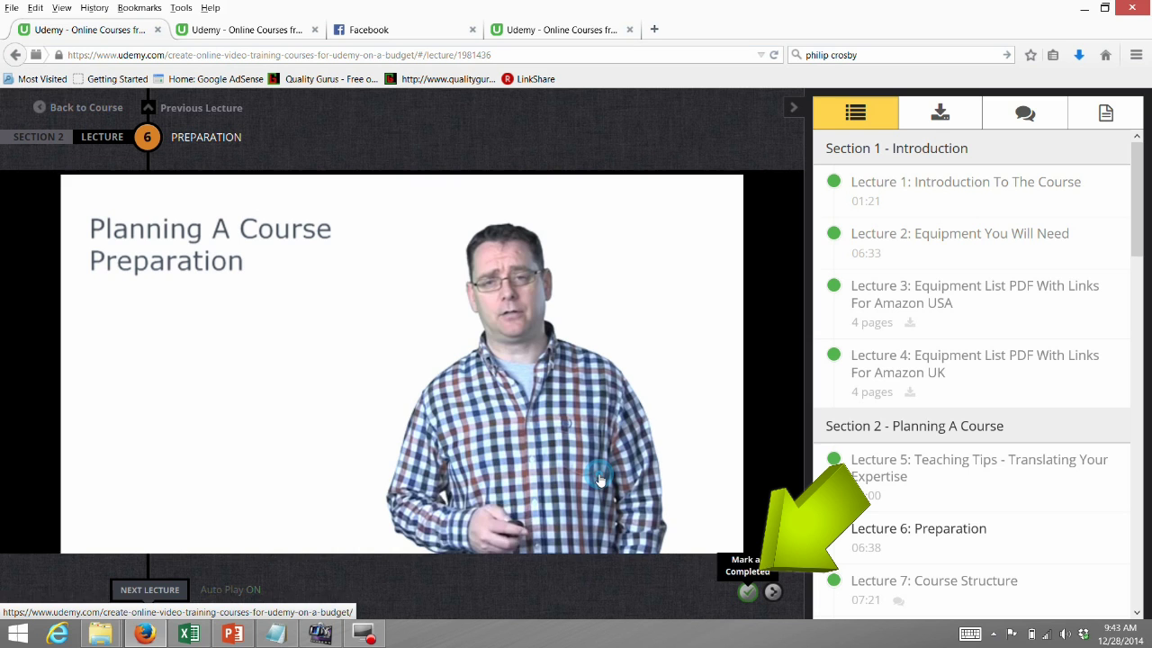
pyautogui.click(67, 91)
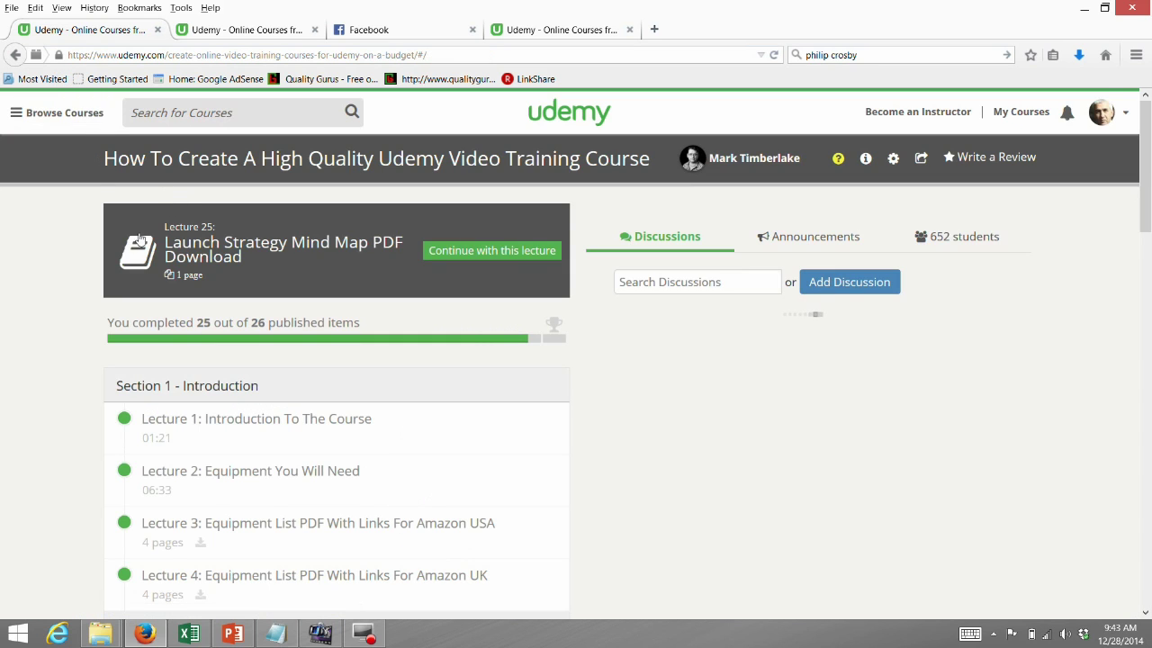
pyautogui.scroll(-3, 177, 137)
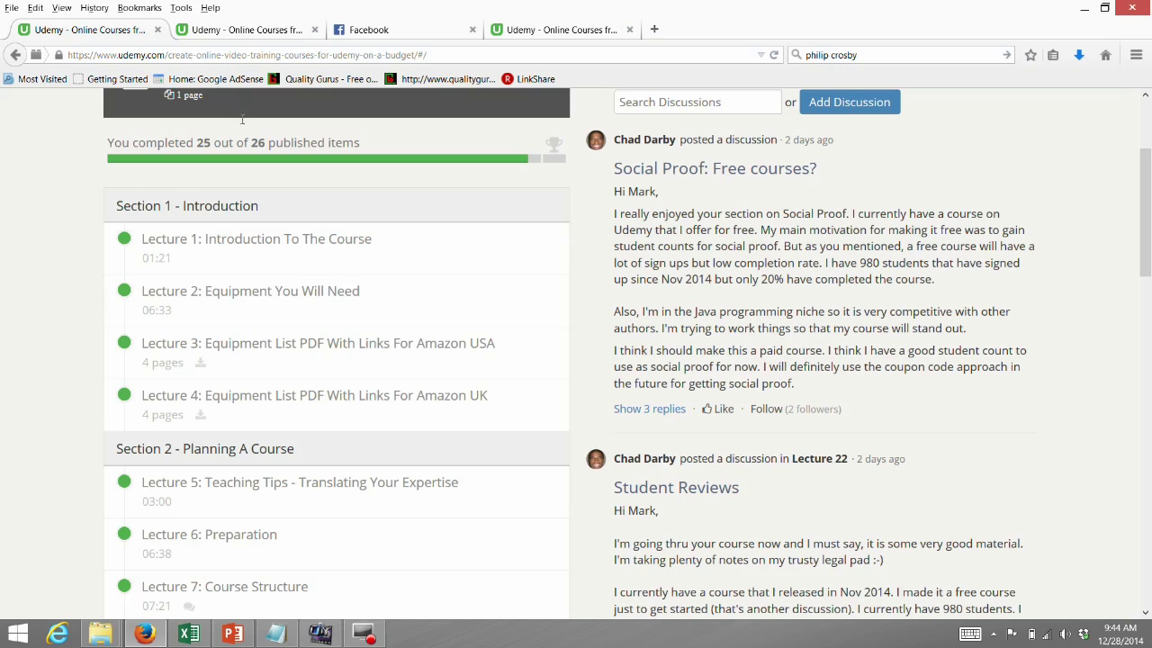
pyautogui.scroll(-9, 185, 140)
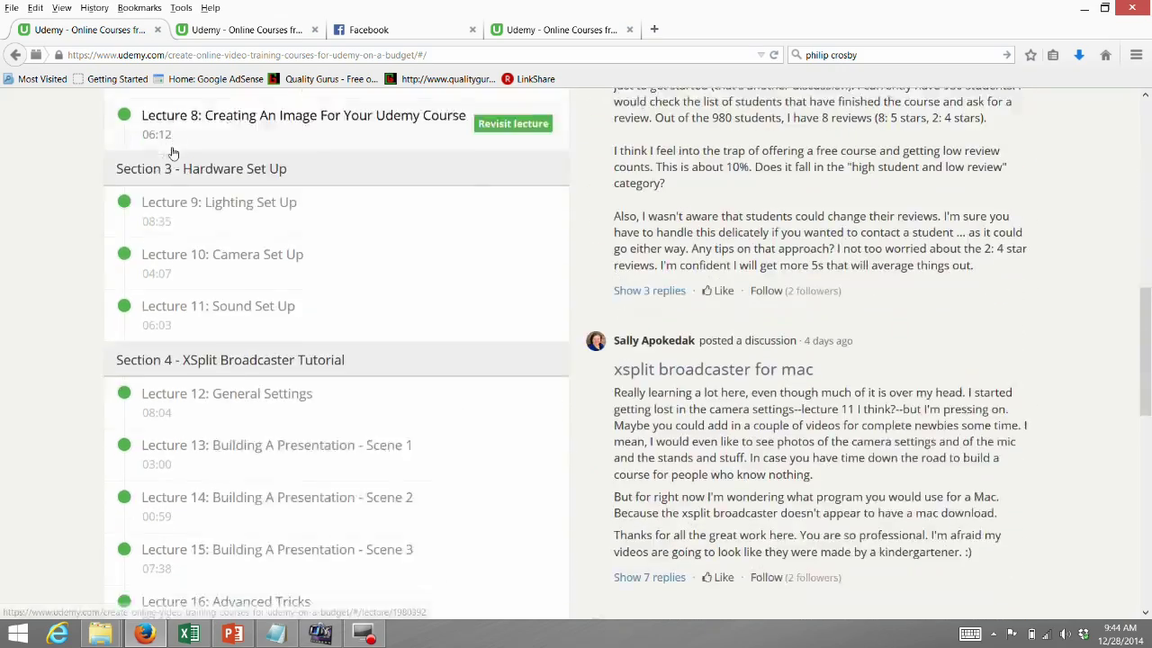
pyautogui.scroll(-7, 173, 153)
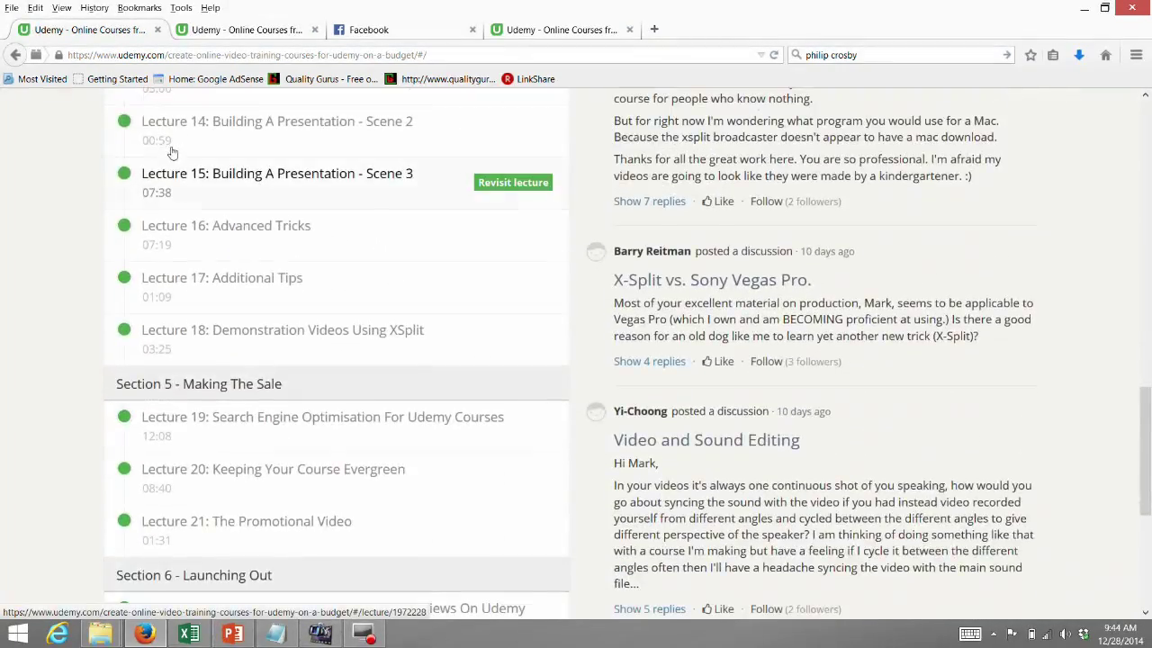
pyautogui.scroll(-6, 173, 153)
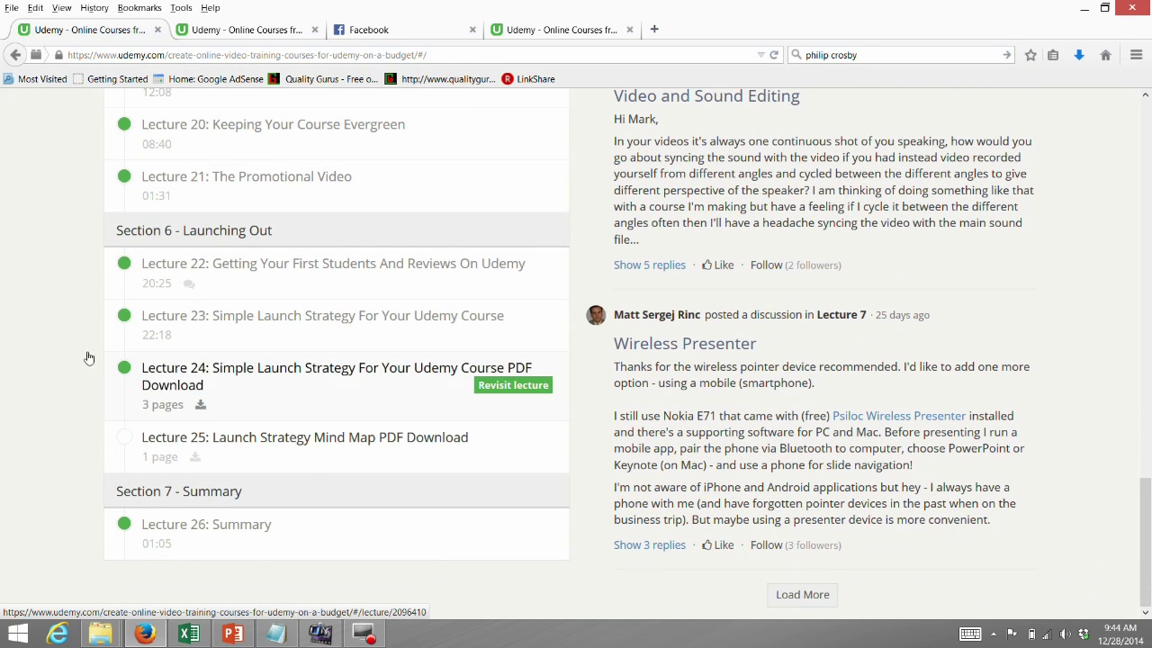
pyautogui.click(153, 358)
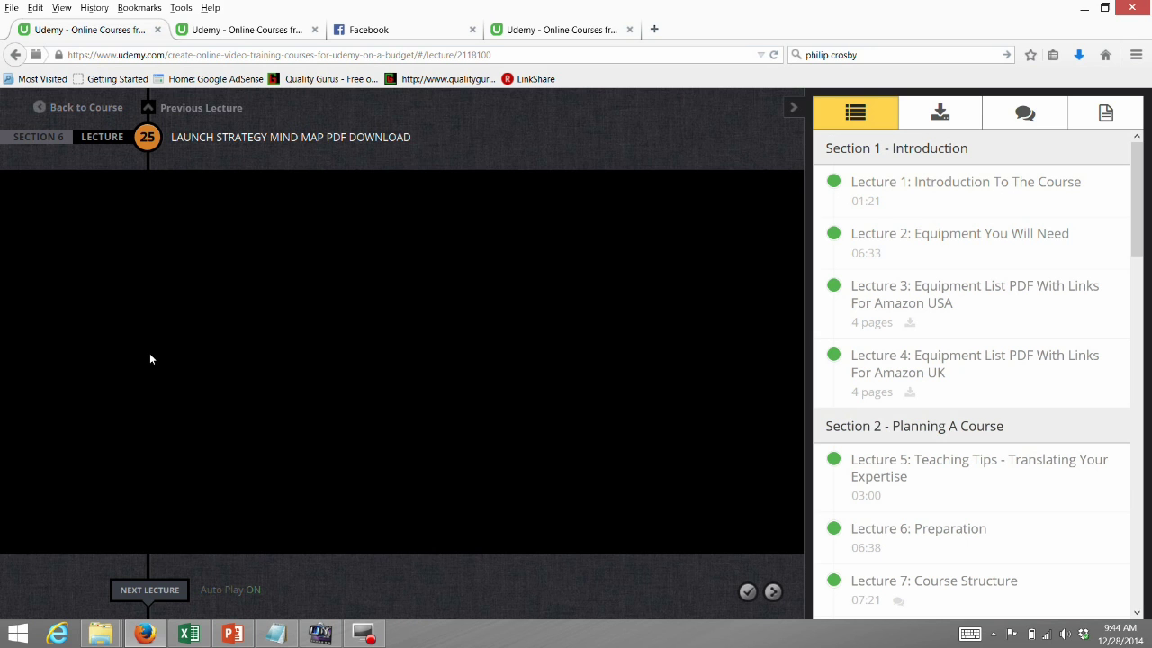
pyautogui.scroll(-5, 369, 286)
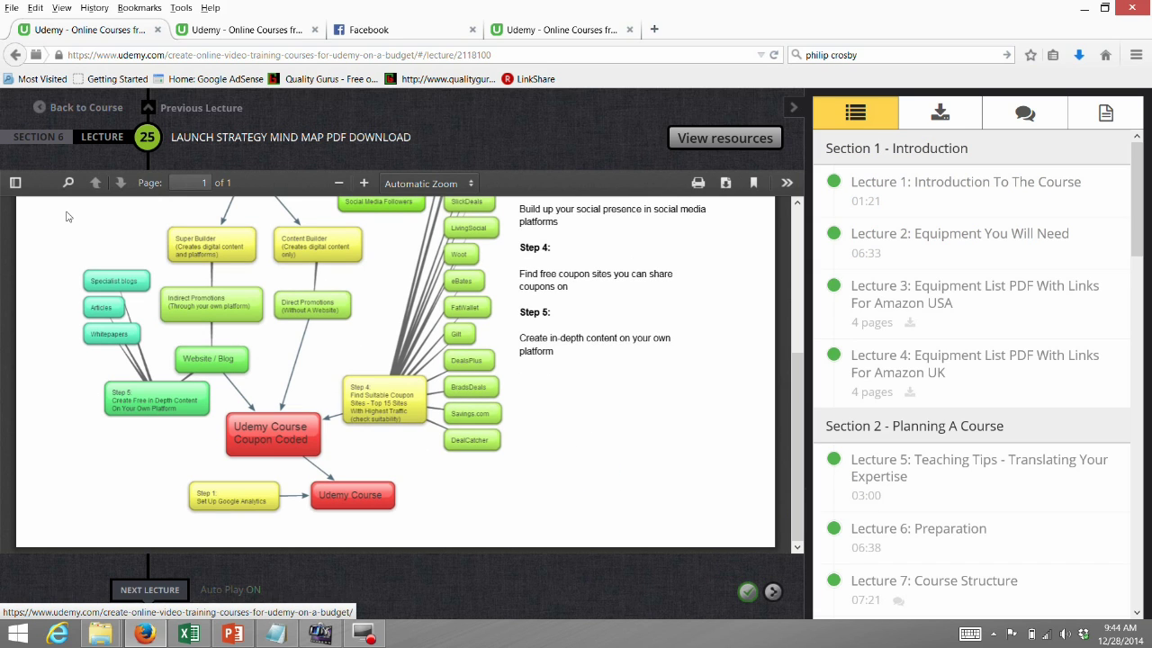
# Back on the course overview, verify the progress now reads 26 out of 26 completed.
pyautogui.click(63, 106)
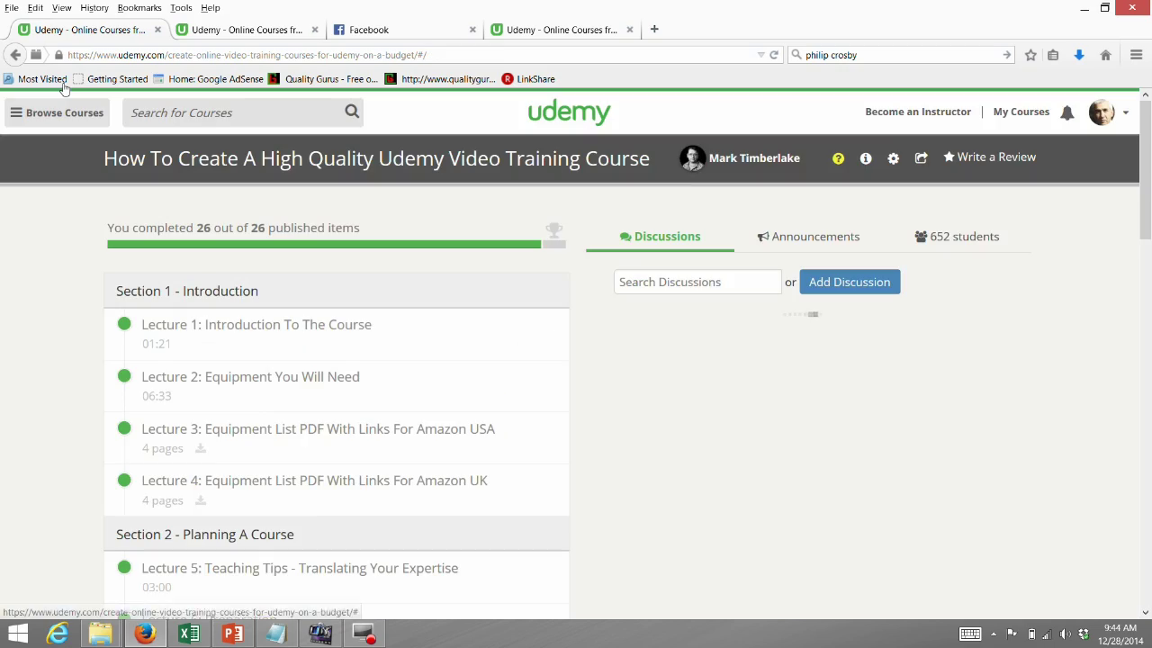
pyautogui.scroll(-10, 48, 229)
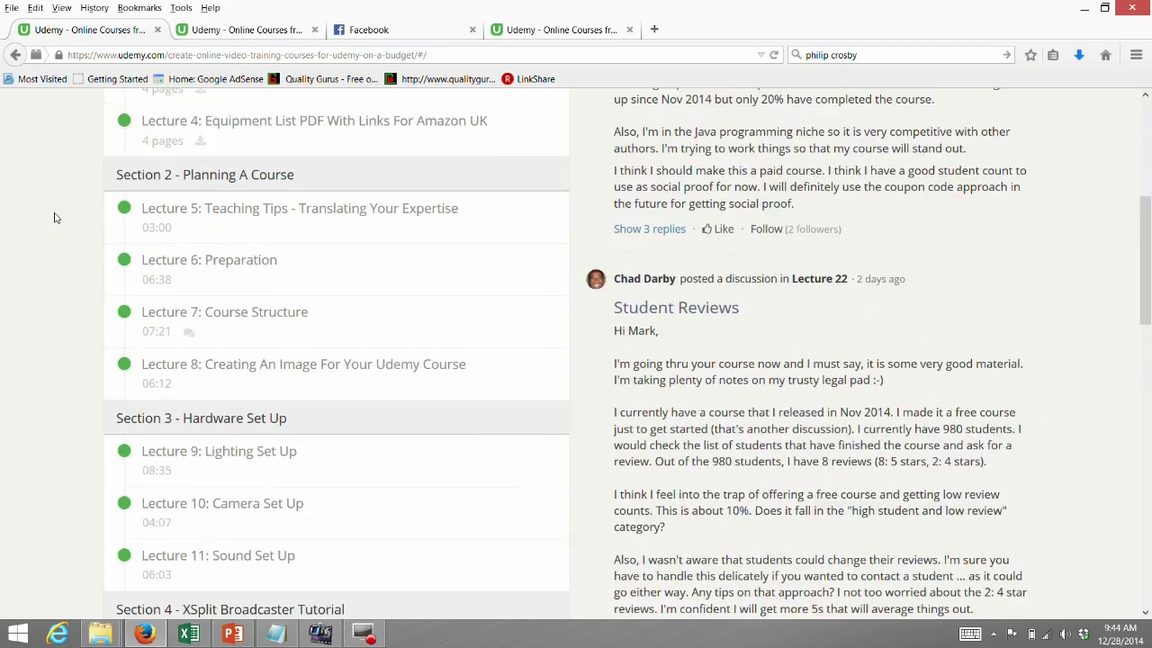
pyautogui.scroll(-7, 66, 210)
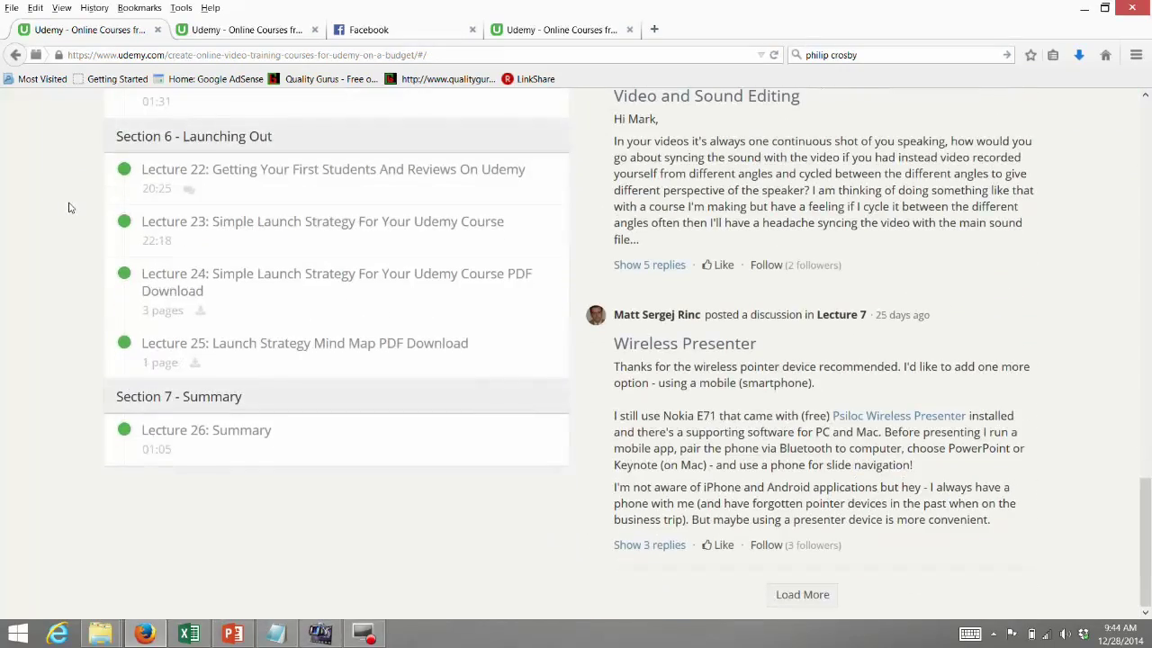
pyautogui.scroll(16, 75, 203)
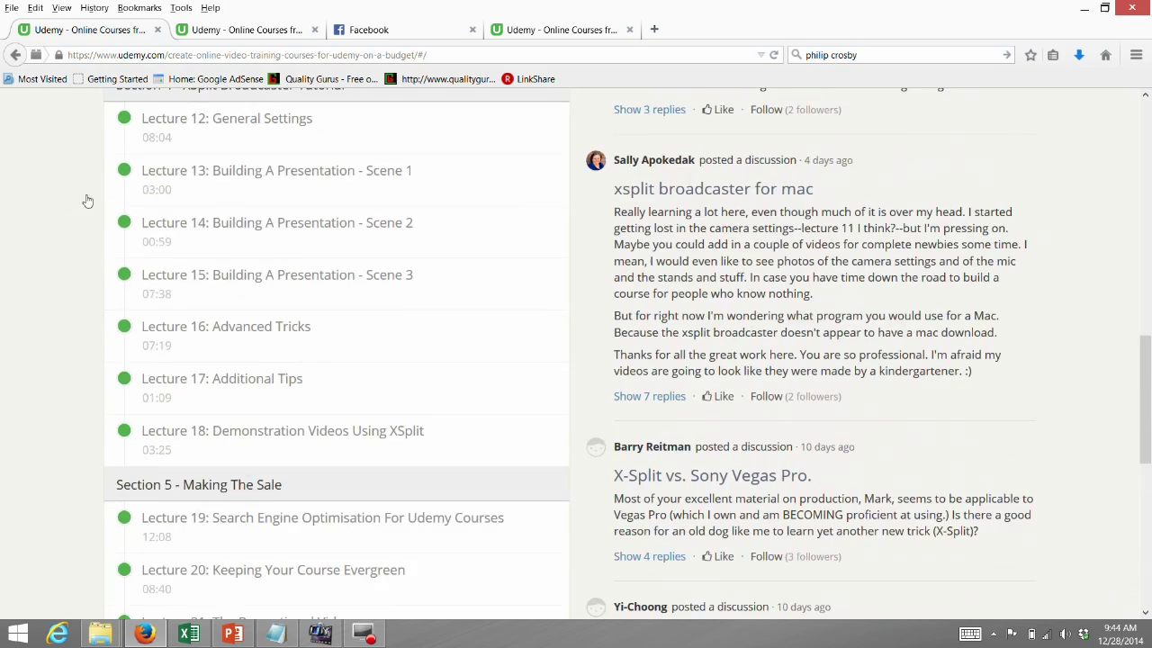
pyautogui.scroll(2, 280, 200)
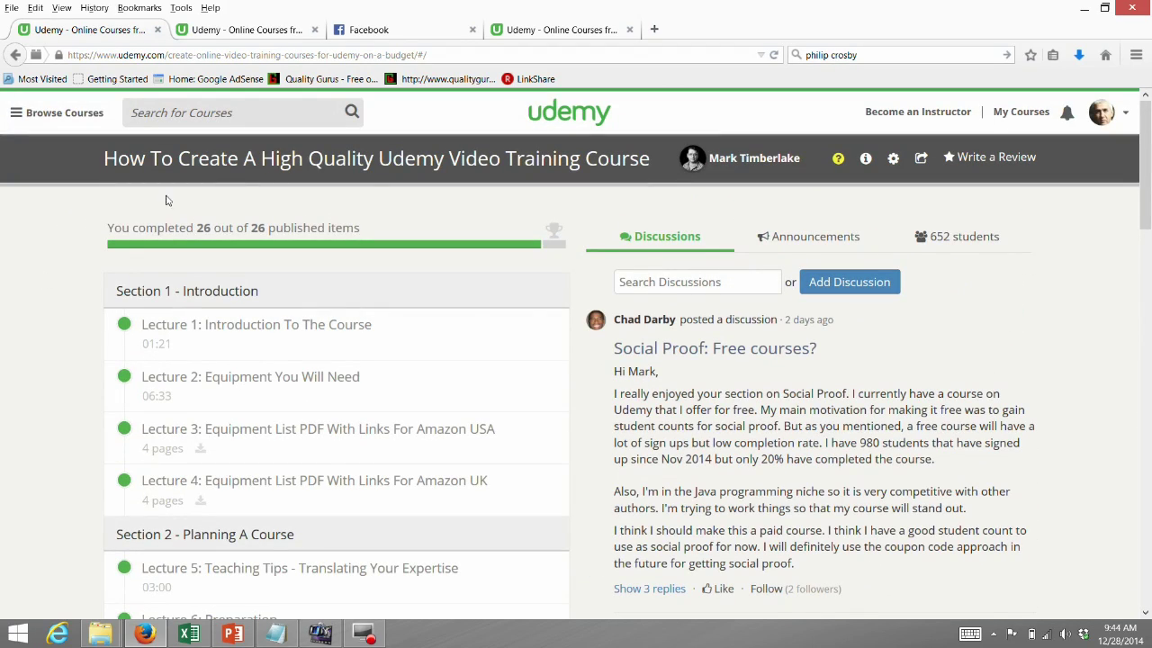
pyautogui.moveTo(105, 186); pyautogui.dragTo(290, 183)
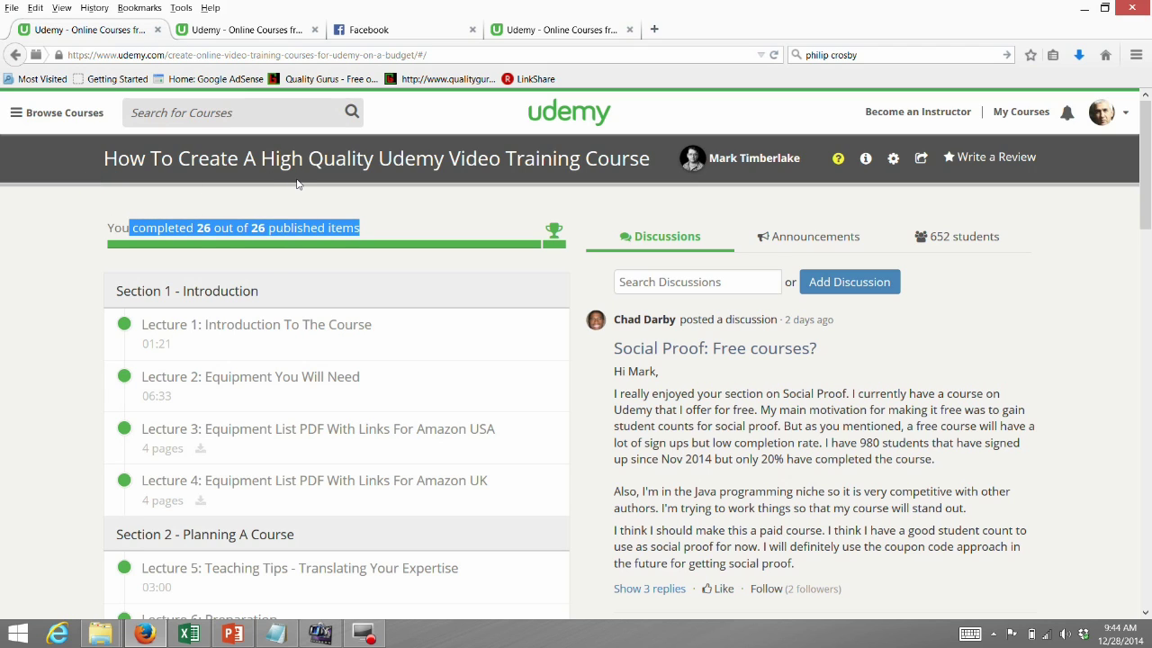
pyautogui.click(297, 183)
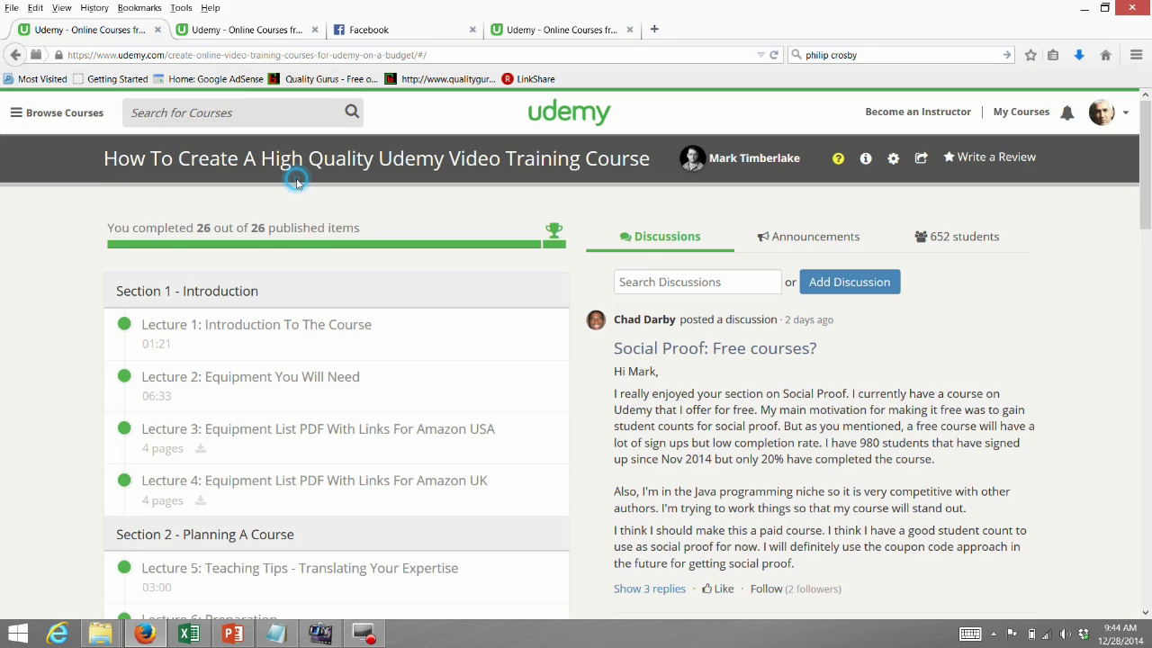
# Open the course's completion certificate, dated December 20, 2014, and look over it.
pyautogui.click(445, 195)
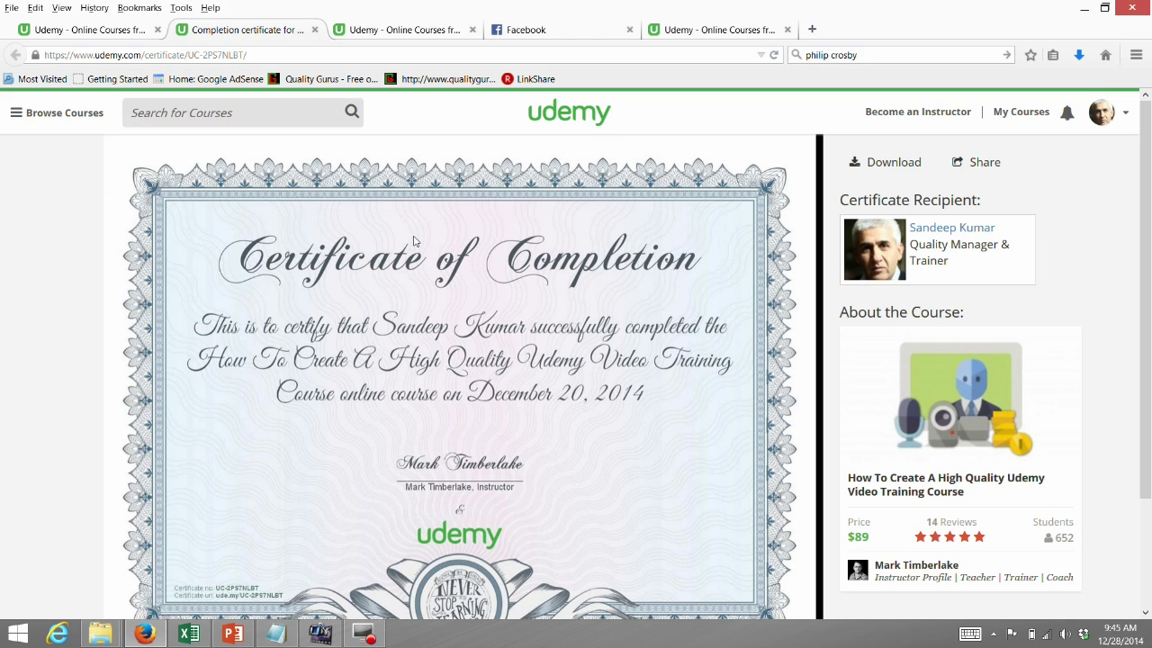
pyautogui.scroll(-1, 419, 232)
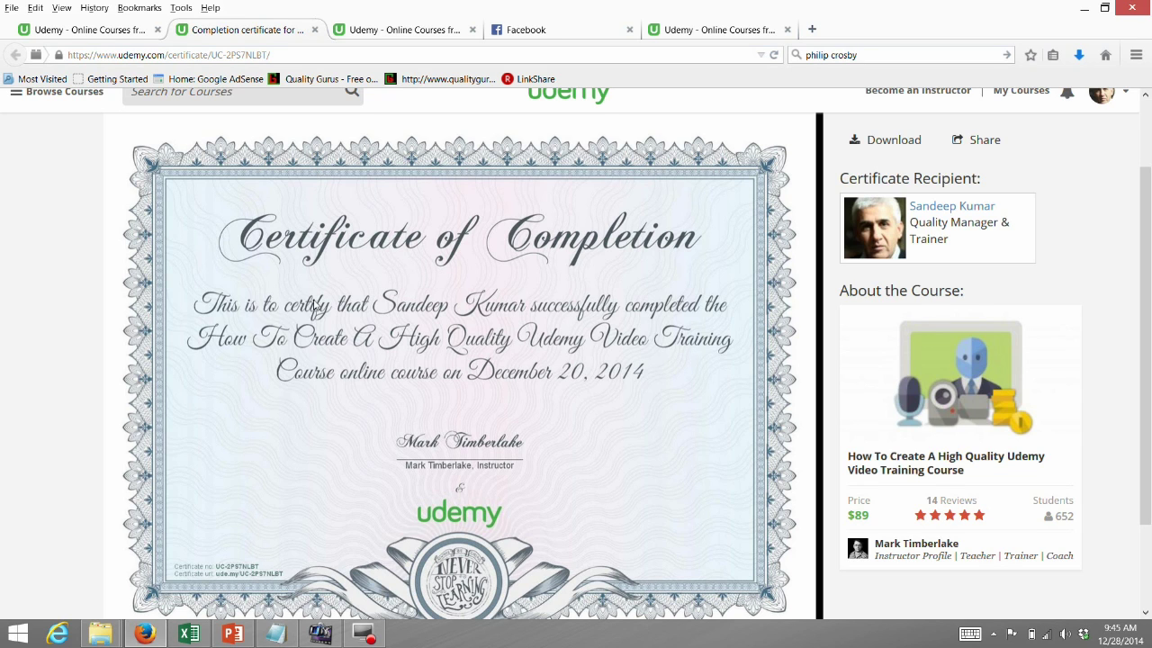
pyautogui.scroll(2, 320, 304)
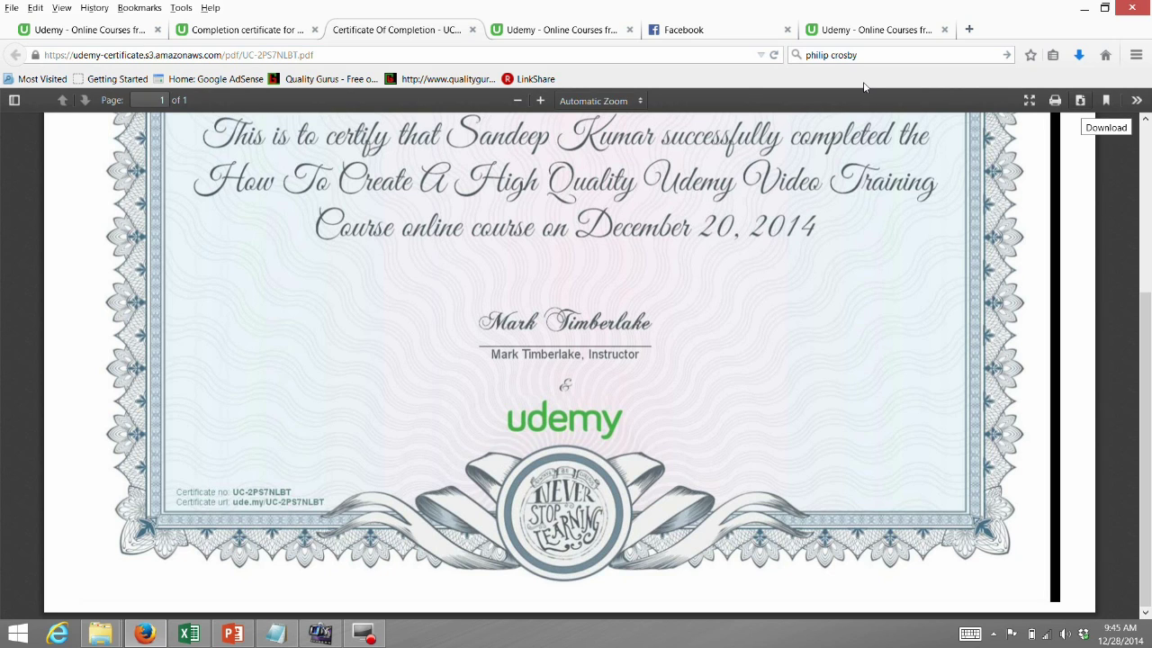
# Close the certificate PDF tab and publish the certificate link as a Facebook post.
pyautogui.middleClick(379, 30)
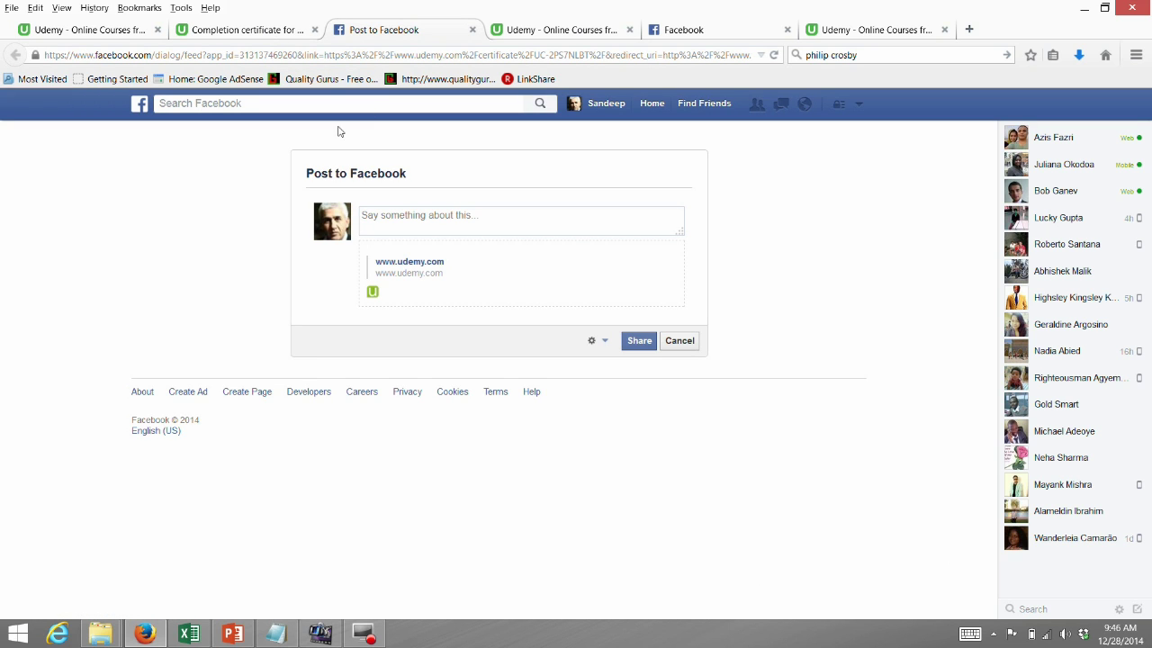
pyautogui.click(515, 278)
pyautogui.press('Return')
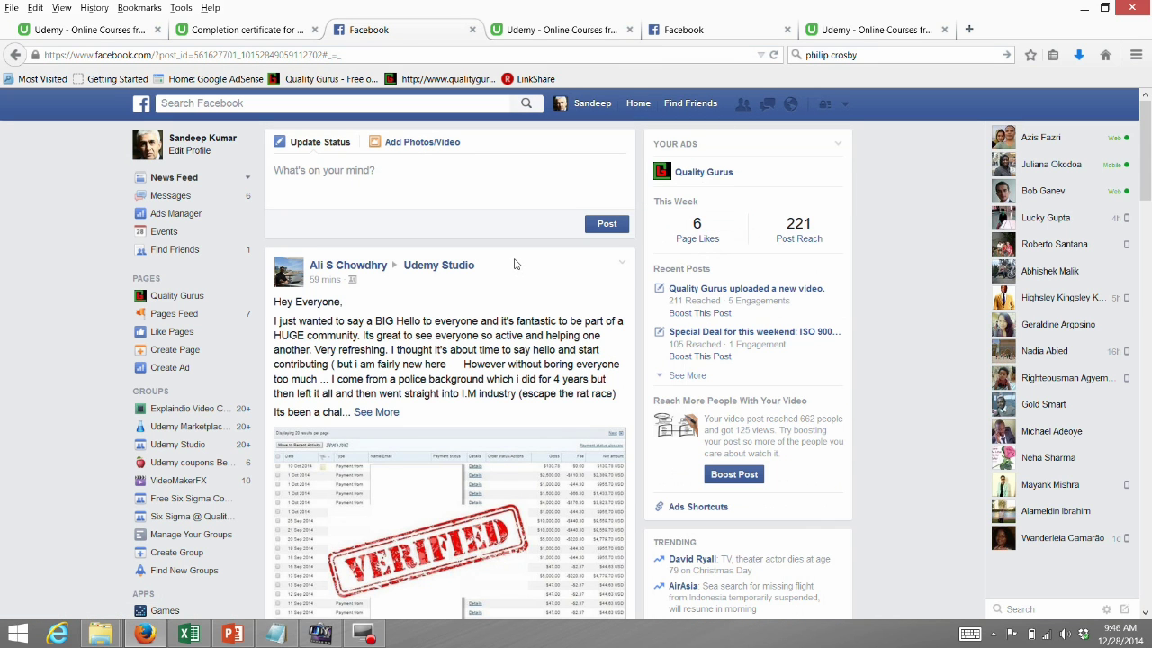
# Find the new certificate post on the Facebook timeline, then switch to Udemy's My Courses tab.
pyautogui.click(470, 81)
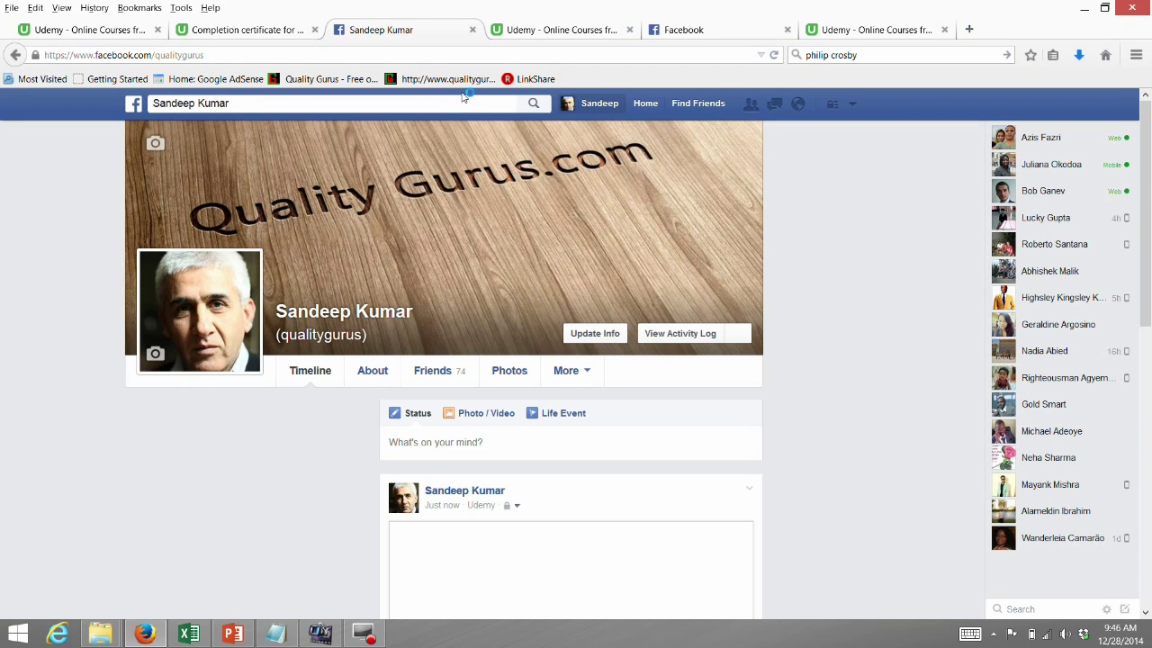
pyautogui.scroll(-5, 461, 114)
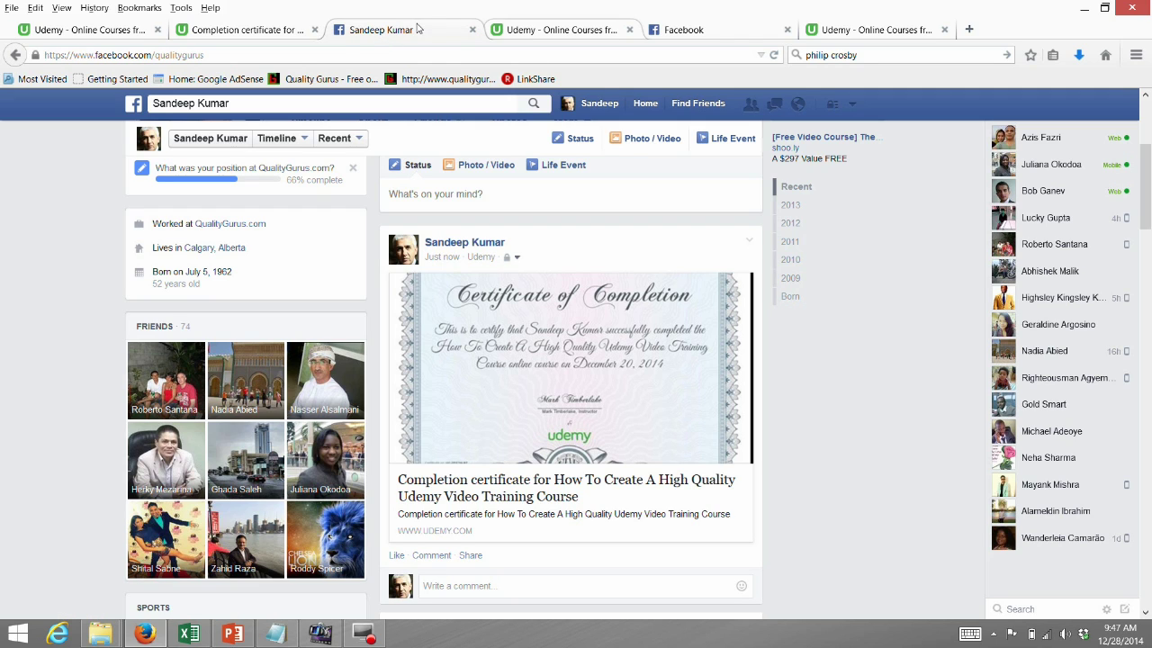
pyautogui.hotkey('ctrl', 'Tab')
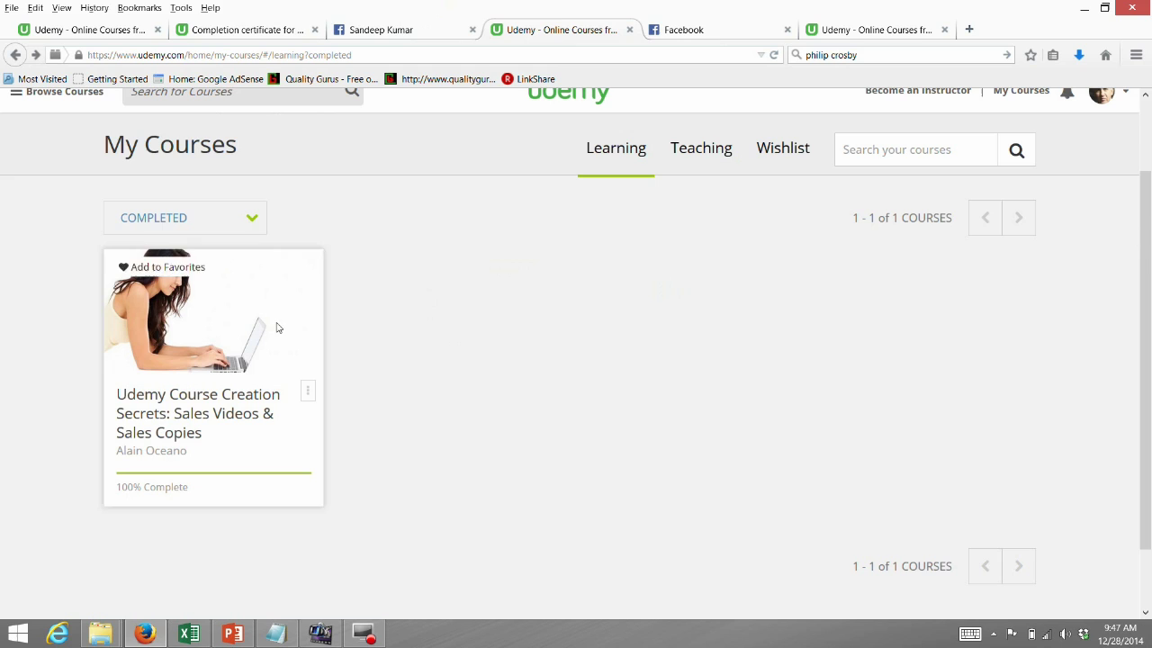
# Open the Udemy Course Creation Secrets course and review its September 17, 2014 certificate.
pyautogui.click(171, 304)
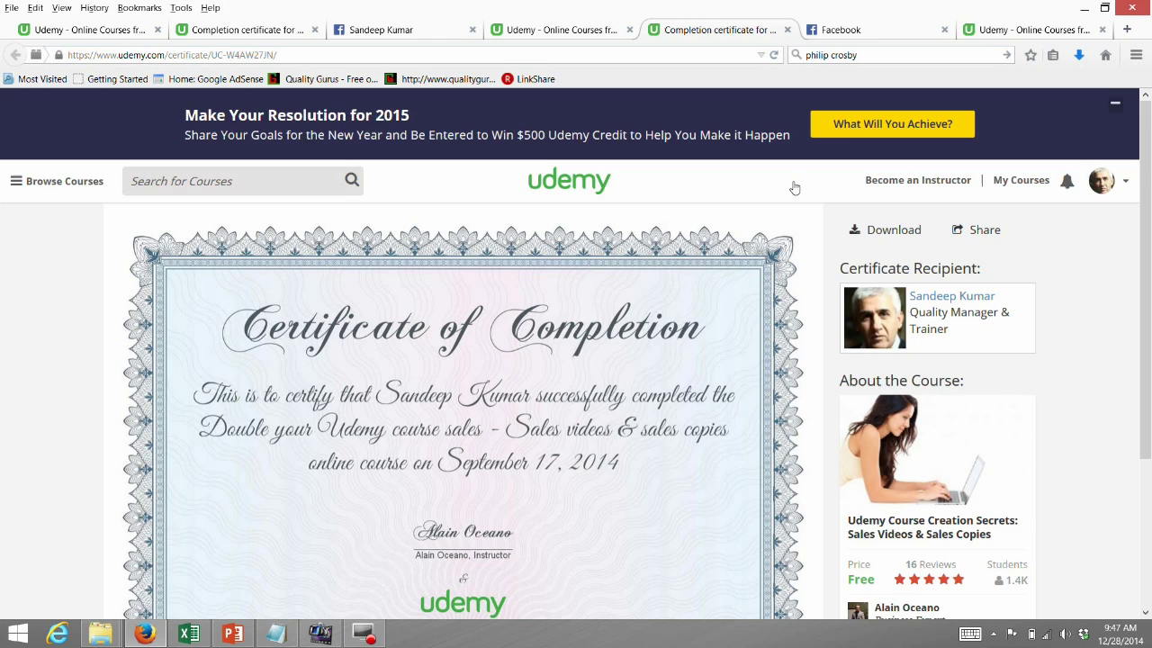
pyautogui.scroll(-2, 795, 187)
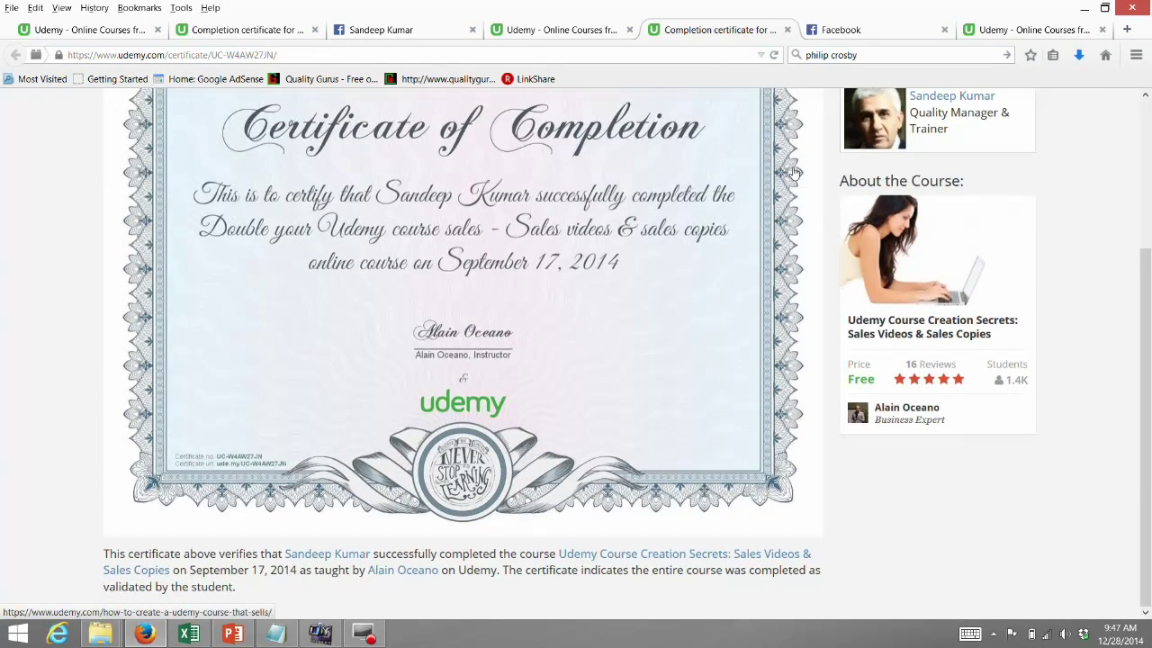
pyautogui.scroll(2, 765, 189)
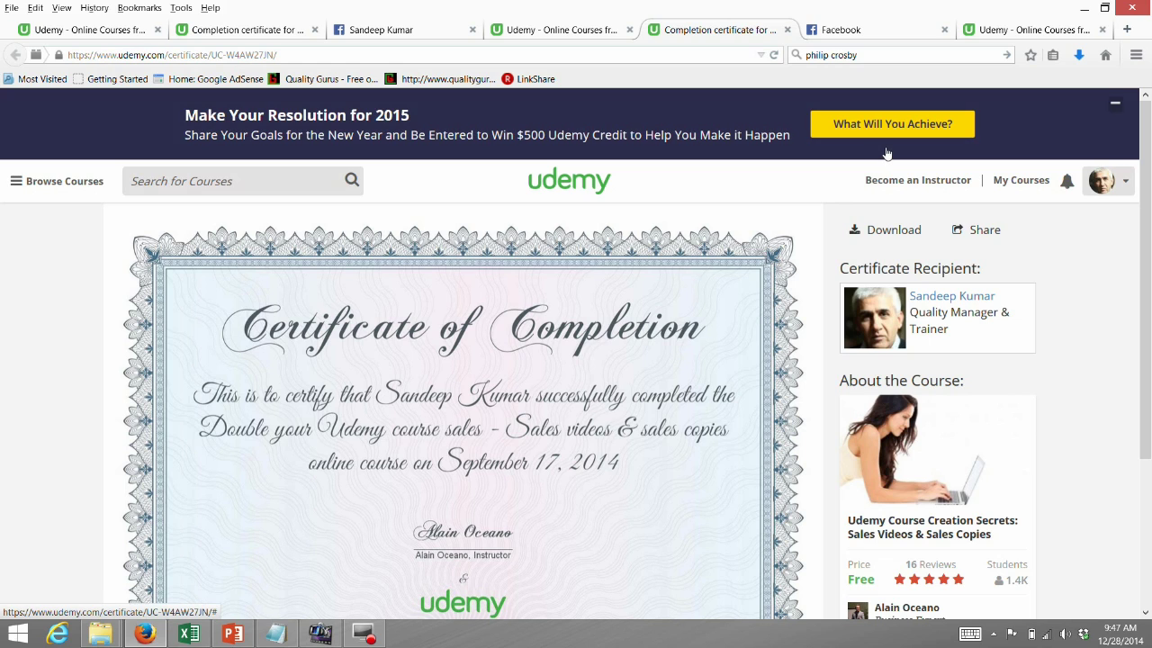
# View the Edit Profile page, then return to the video-training course certificate tab.
pyautogui.click(1107, 180)
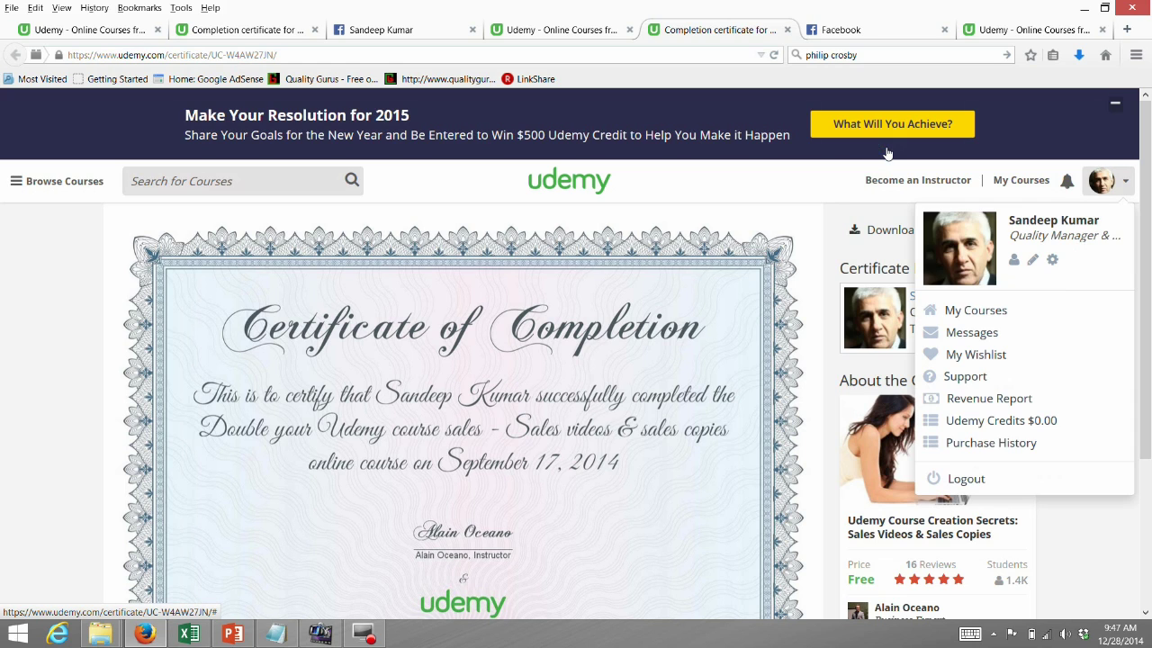
pyautogui.click(829, 211)
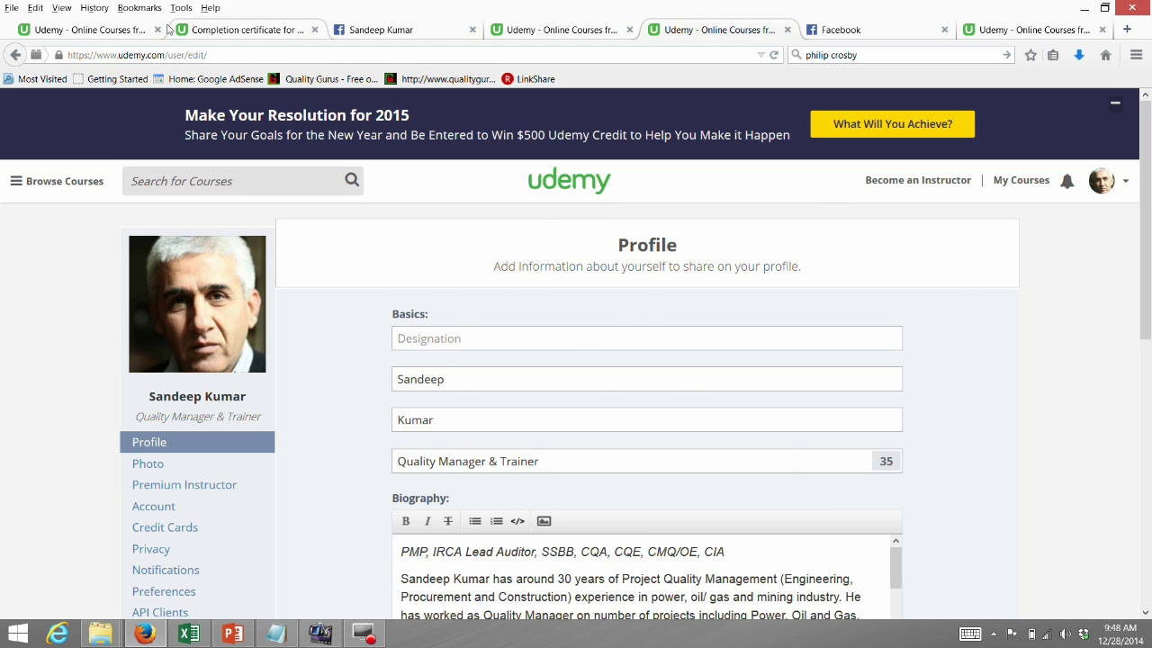
pyautogui.click(168, 30)
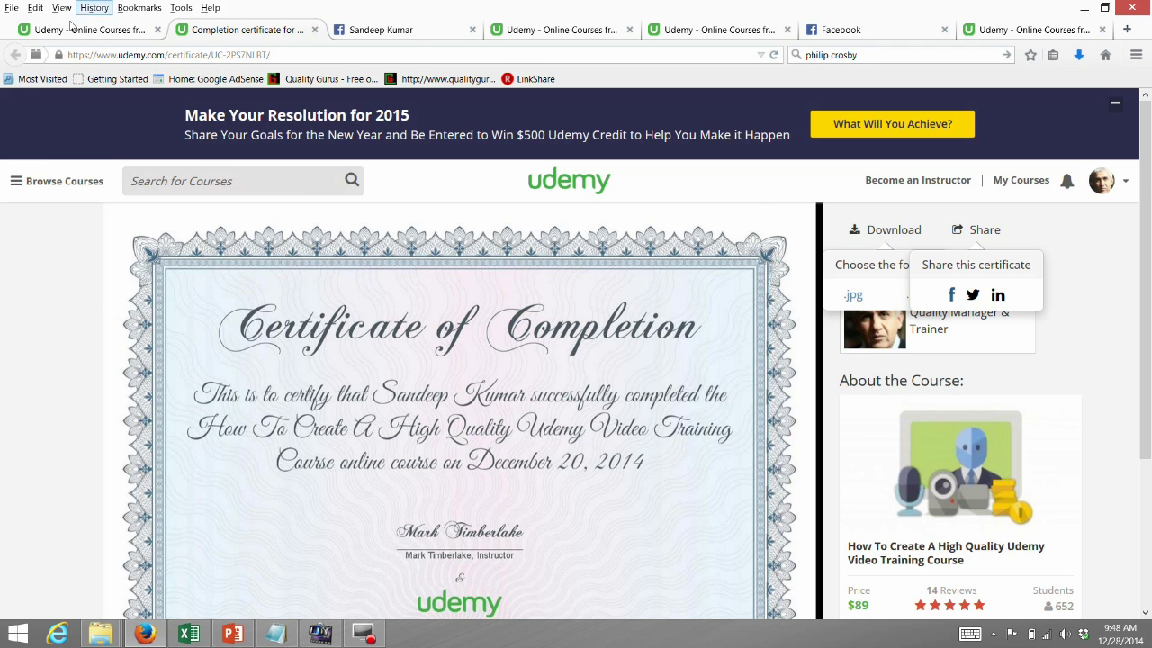
# On the video-training course dashboard, give the course five stars, then close the rating dialog.
pyautogui.click(72, 29)
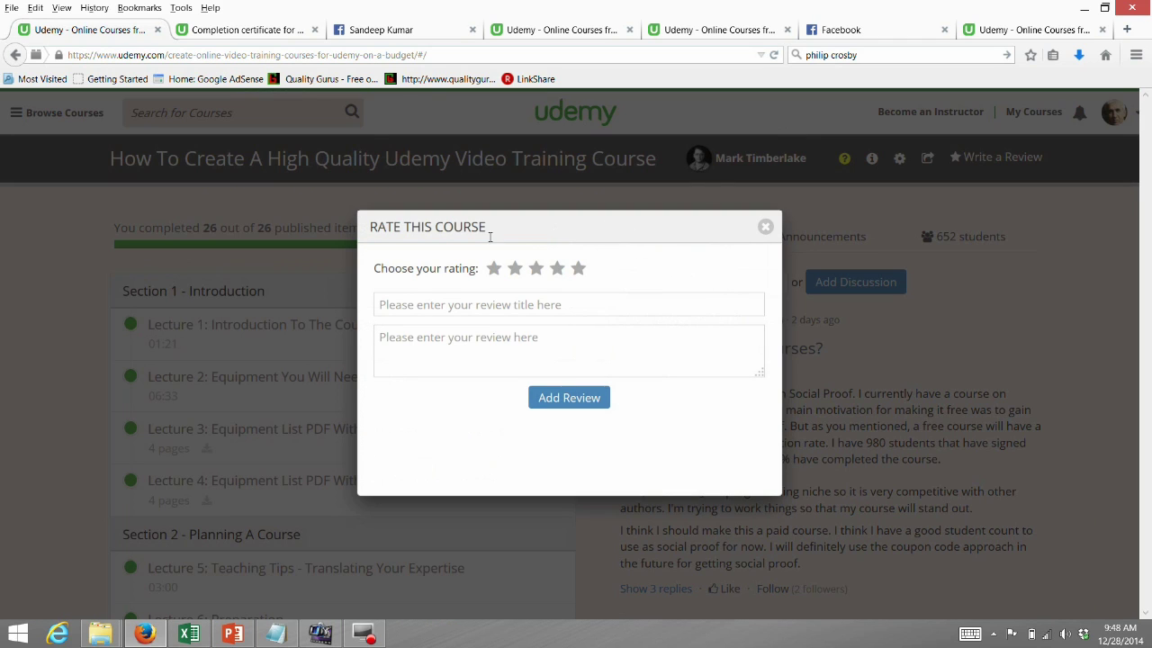
pyautogui.click(463, 225)
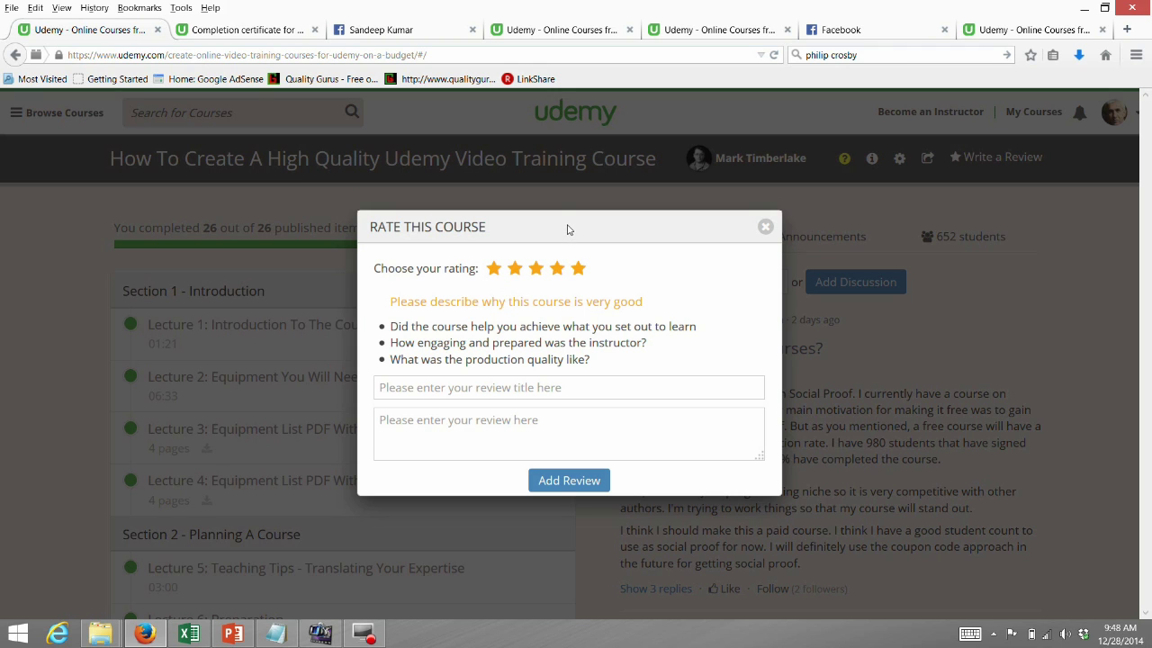
pyautogui.click(614, 185)
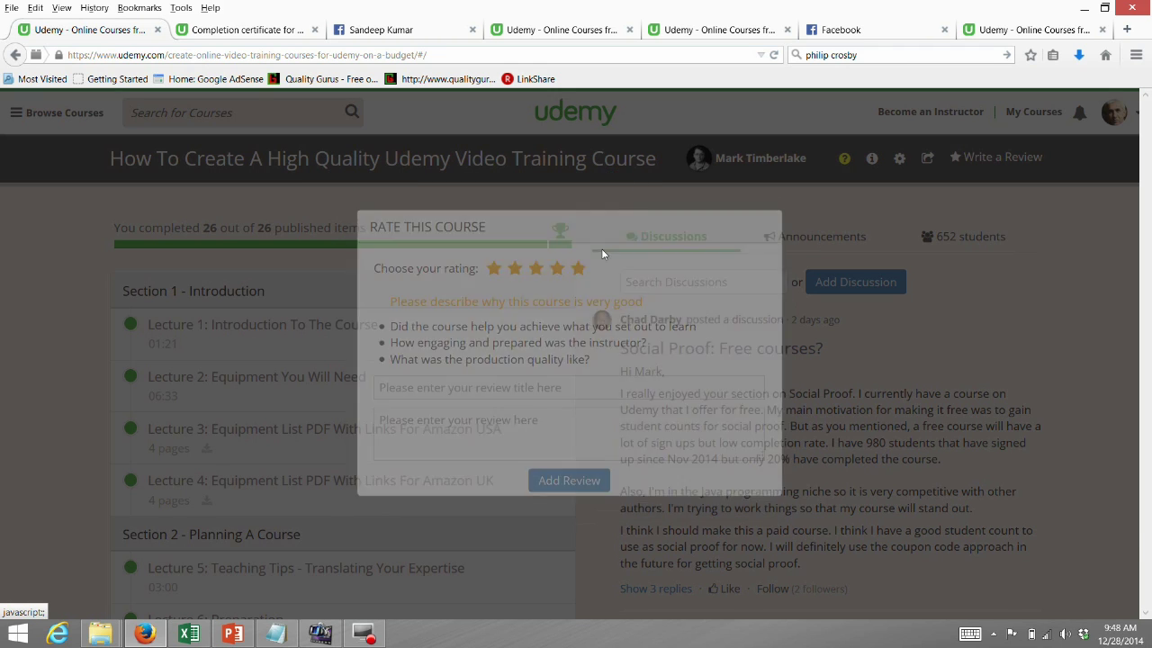